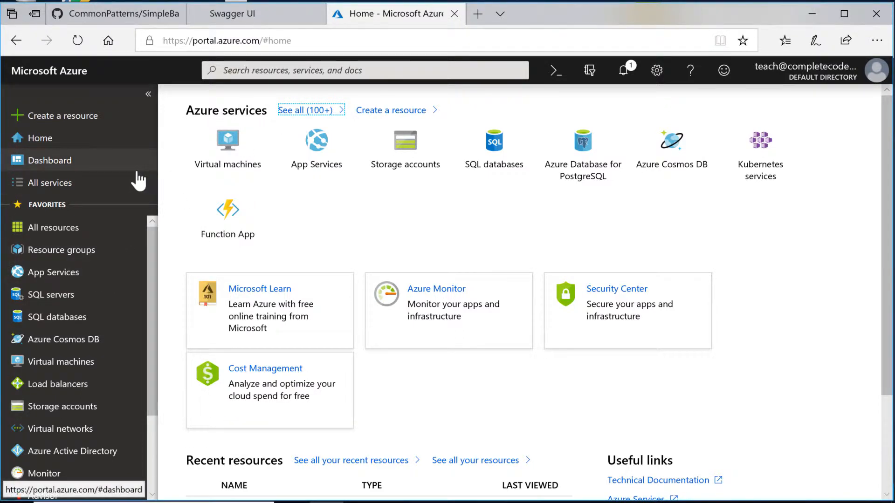
Step: Find the Resource group offering in the marketplace and start a new one
{"action": "left_click", "coordinate": [54, 117]}
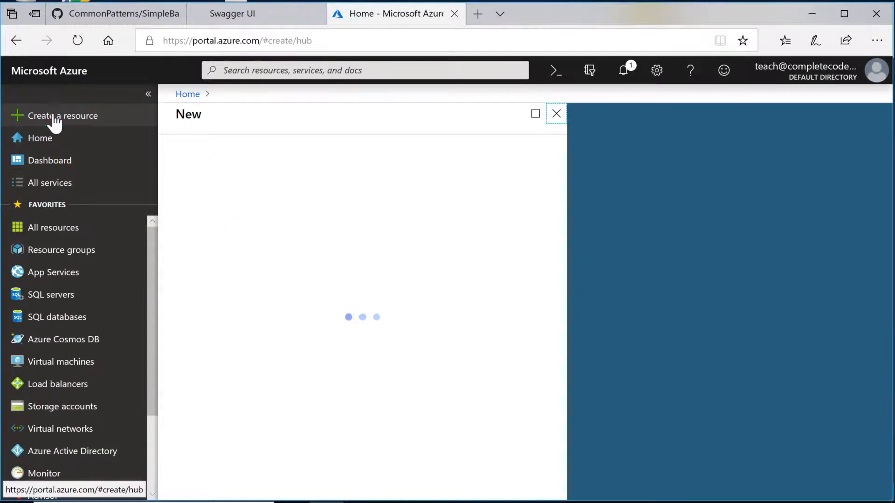
{"action": "left_click", "coordinate": [256, 155]}
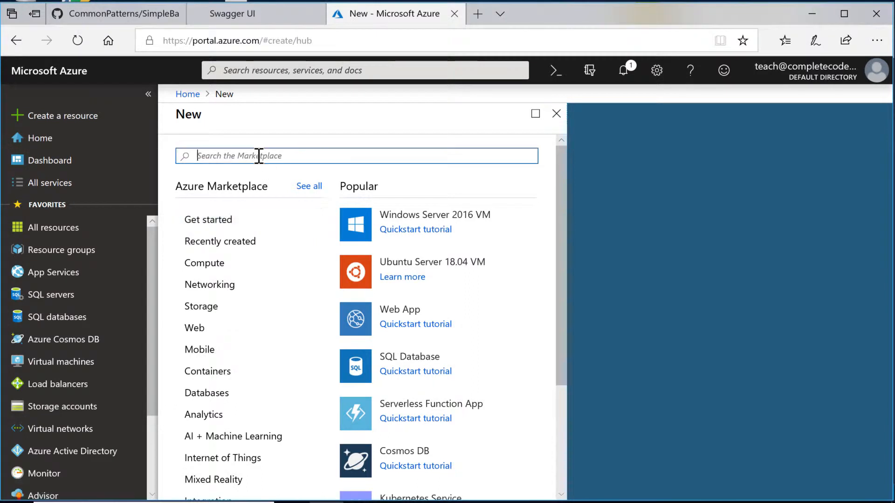
{"action": "type", "text": "resource"}
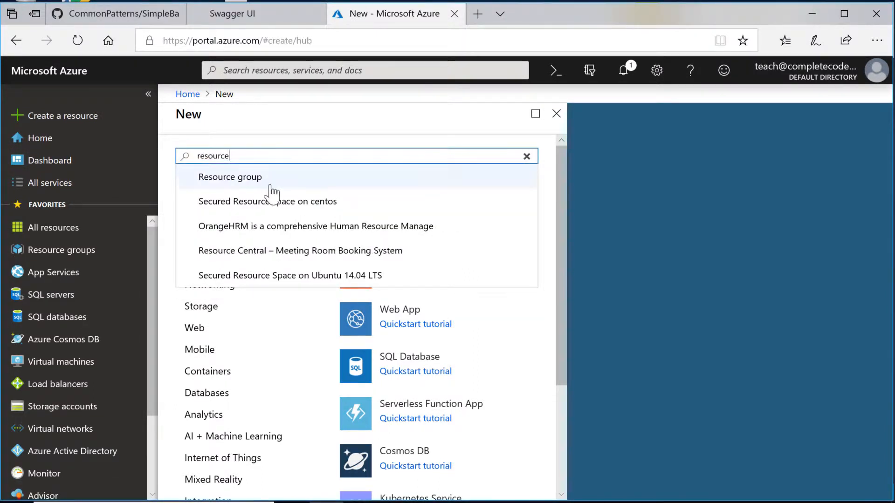
{"action": "left_click", "coordinate": [242, 188]}
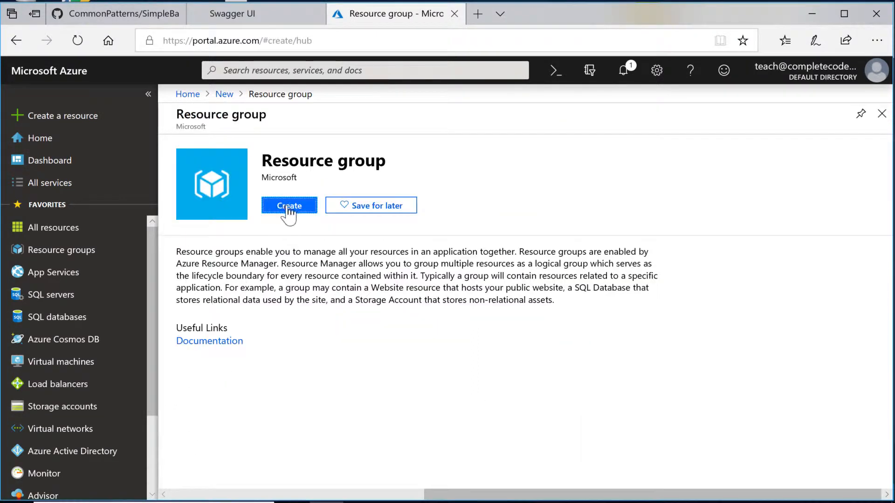
{"action": "left_click", "coordinate": [287, 206]}
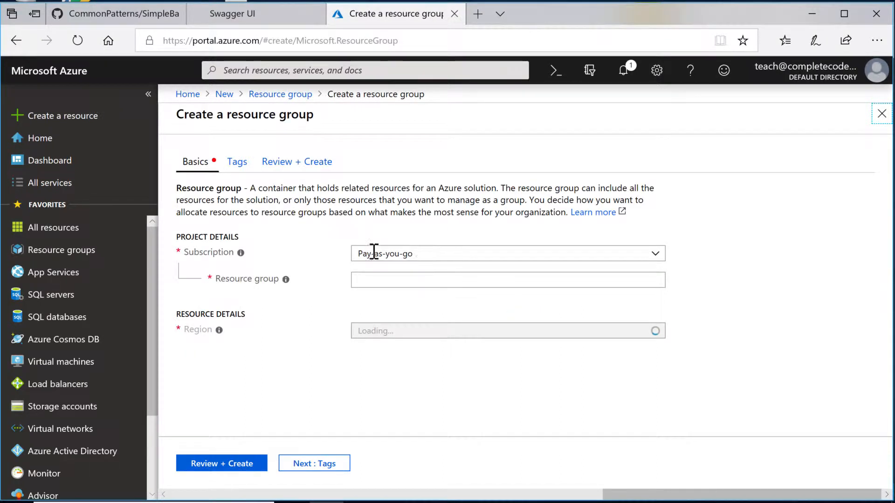
Step: Name the resource group rsg-Agility, set its region to (Europe) UK South, and create it
{"action": "left_click", "coordinate": [406, 280]}
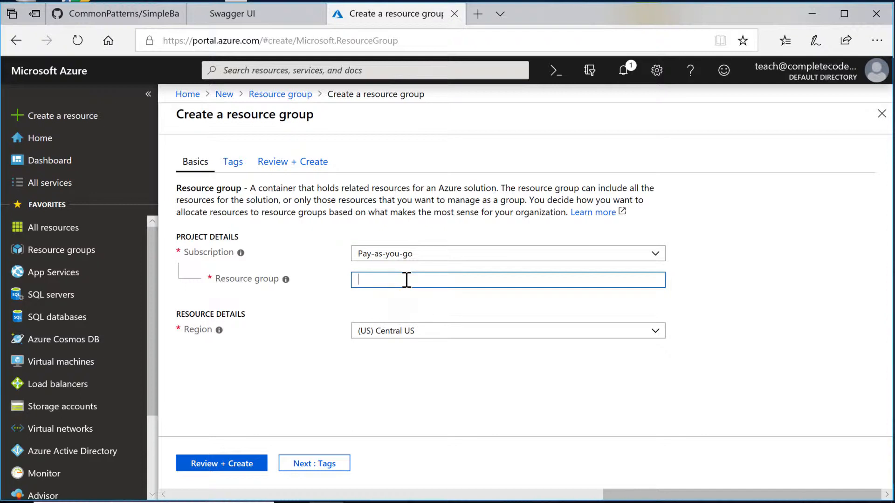
{"action": "type", "text": "rsg-Agility"}
{"action": "left_click", "coordinate": [656, 330]}
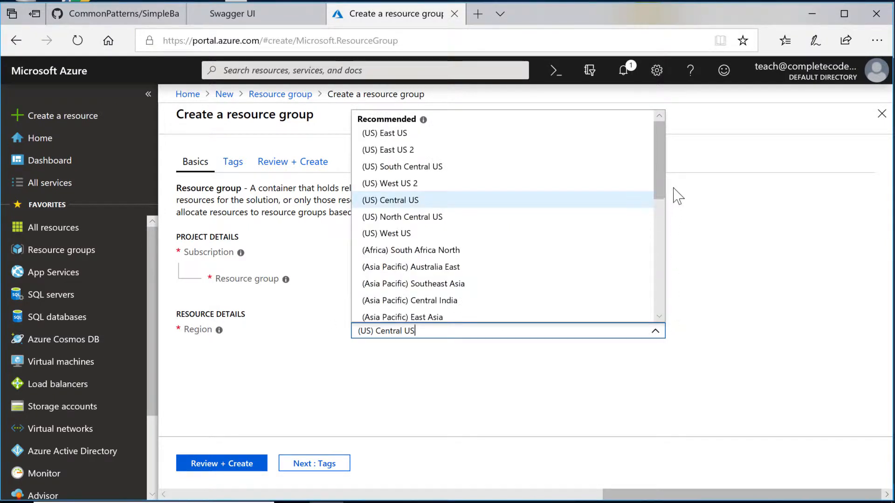
{"action": "left_click_drag", "start_coordinate": [658, 176], "coordinate": [662, 279]}
{"action": "scroll", "coordinate": [662, 277], "scroll_direction": "up", "scroll_amount": 2}
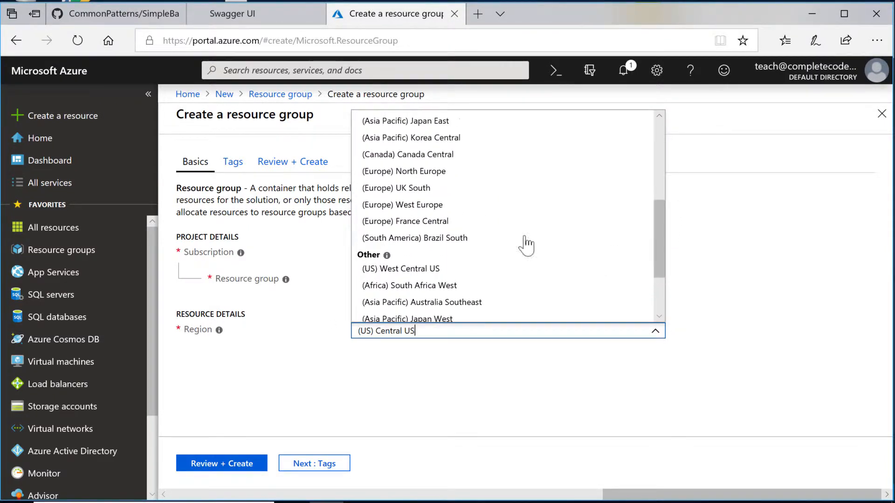
{"action": "left_click", "coordinate": [393, 191]}
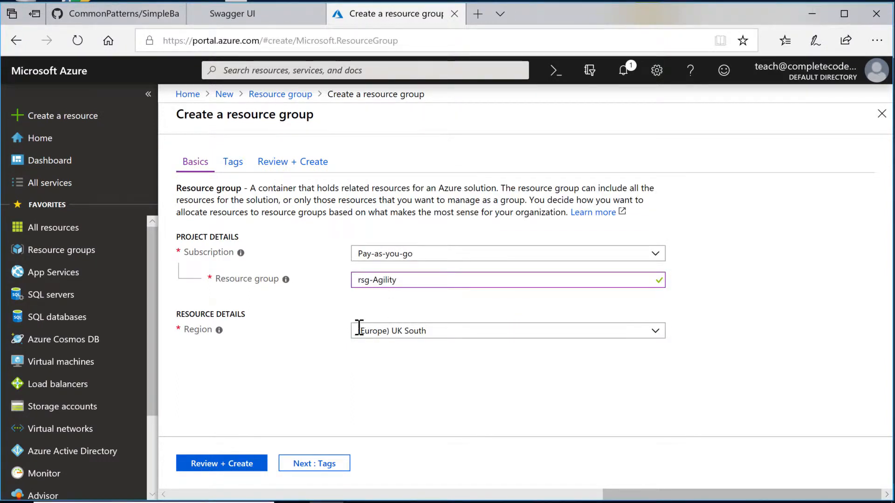
{"action": "left_click", "coordinate": [205, 466]}
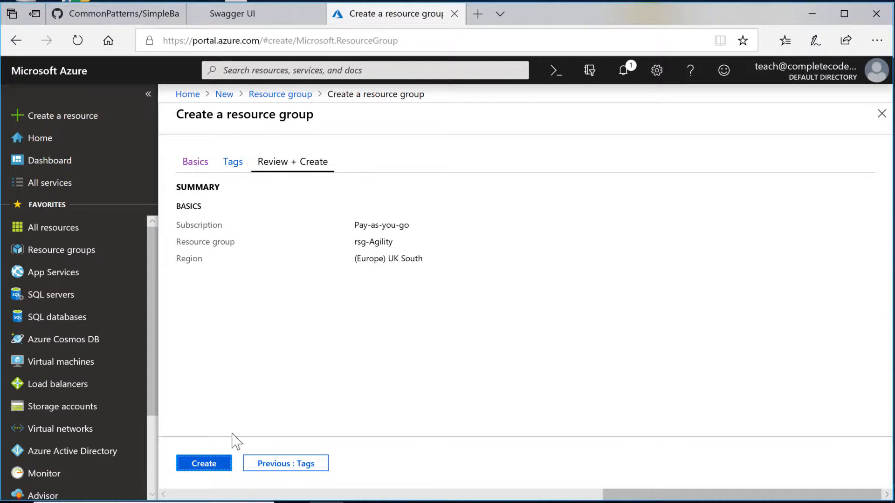
{"action": "left_click", "coordinate": [205, 463]}
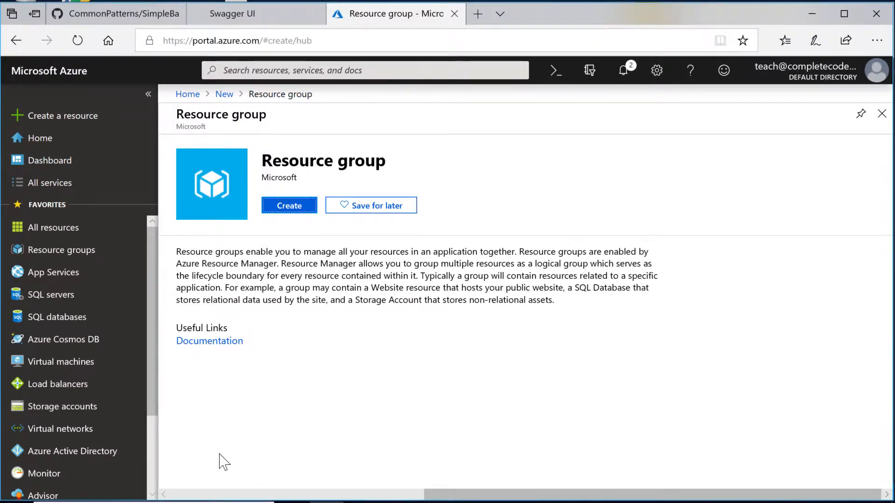
{"action": "left_click", "coordinate": [61, 123]}
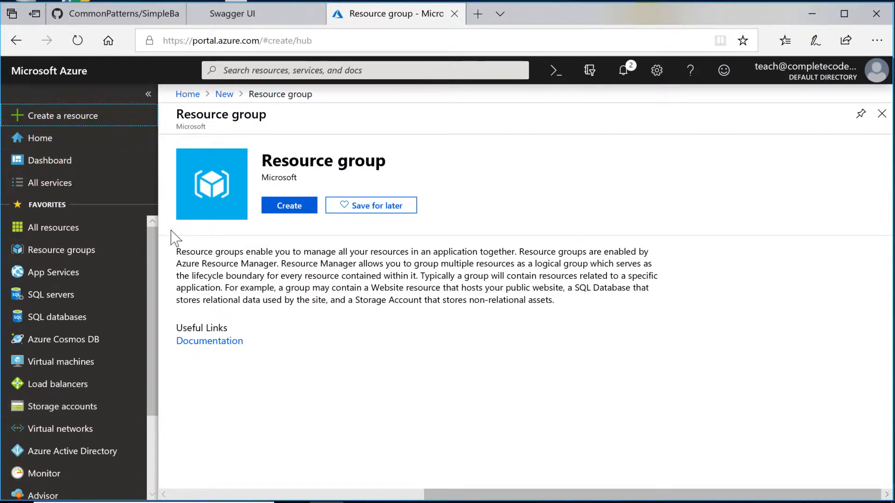
Step: Search the marketplace for API App and start creating one
{"action": "left_click", "coordinate": [225, 94]}
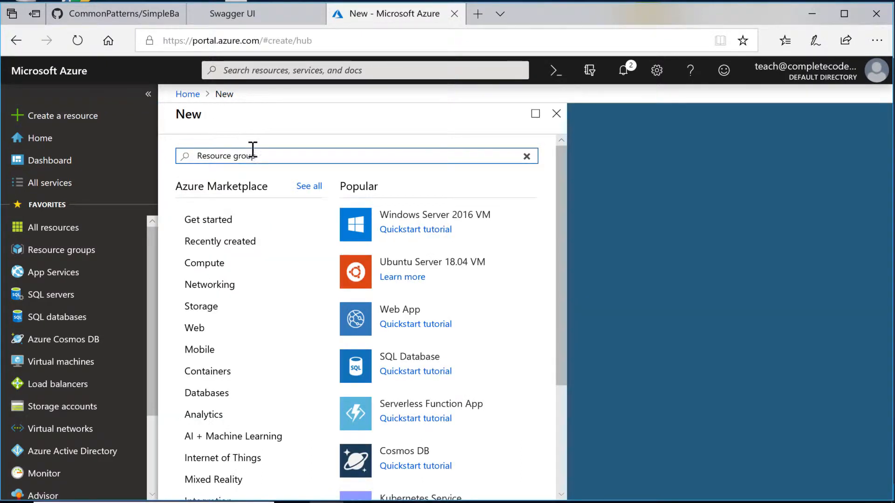
{"action": "triple_click", "coordinate": [182, 153]}
{"action": "type", "text": "API A"}
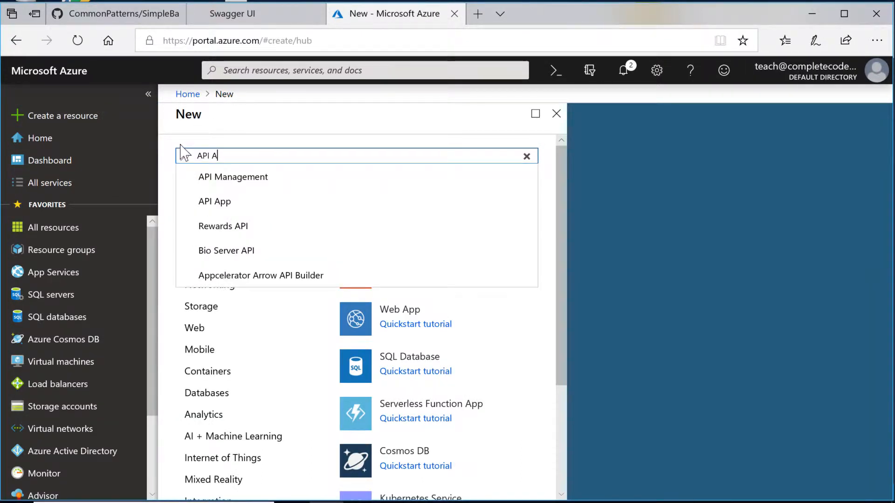
{"action": "type", "text": "pp"}
{"action": "left_click", "coordinate": [217, 177]}
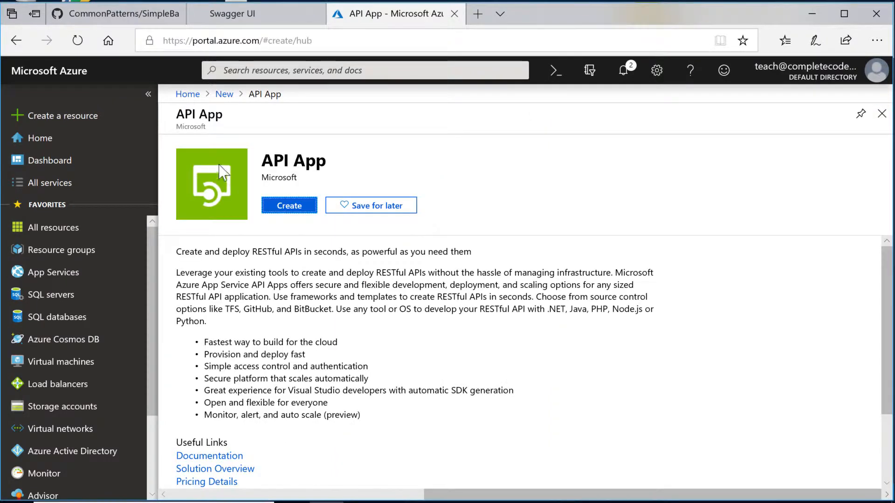
{"action": "left_click", "coordinate": [287, 205]}
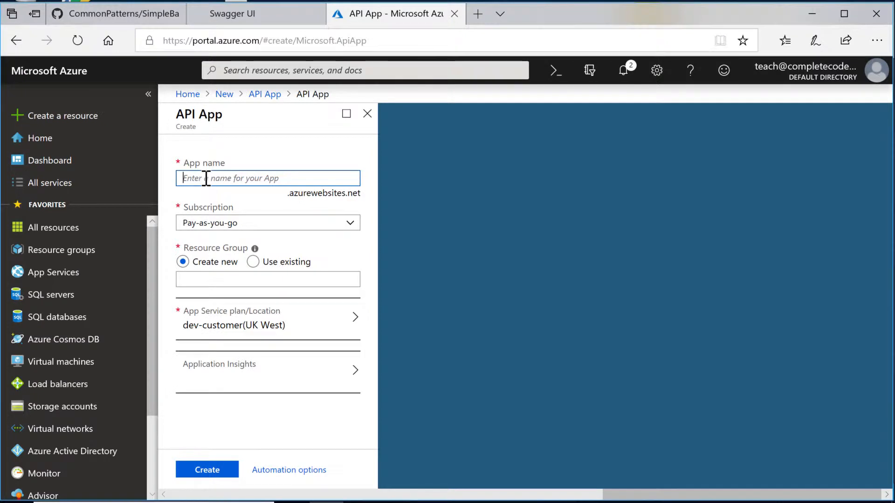
Step: Name the app api-agility and assign it to the existing rsg-Agility resource group
{"action": "type", "text": "api"}
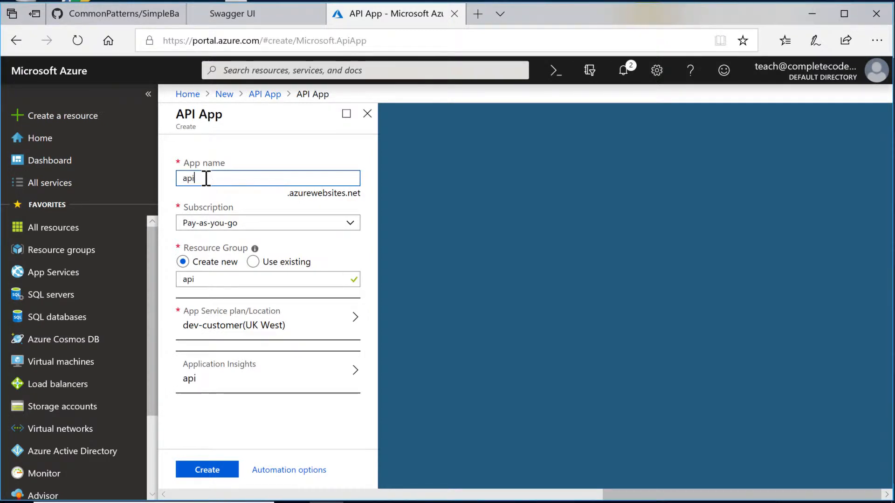
{"action": "type", "text": "-agility"}
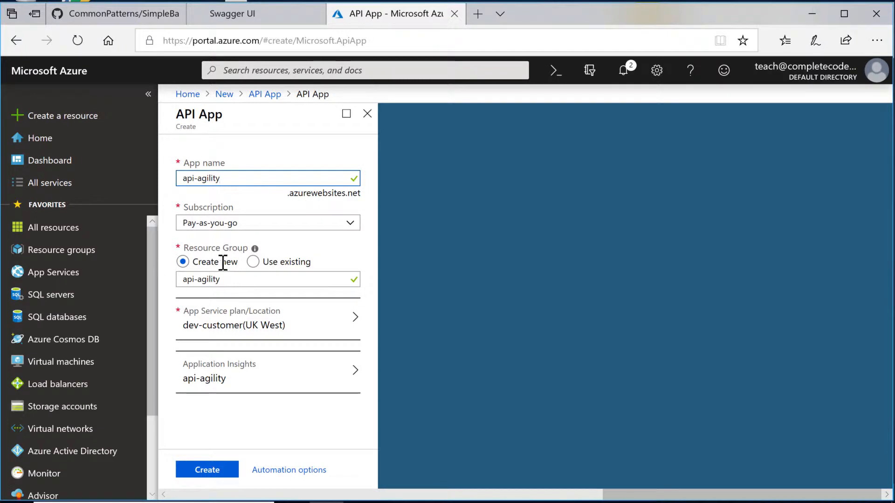
{"action": "left_click", "coordinate": [252, 262]}
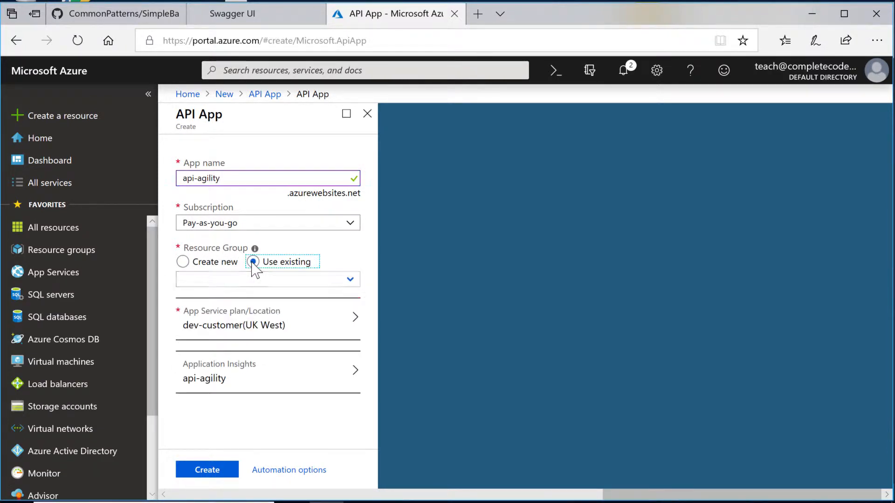
{"action": "left_click", "coordinate": [340, 279]}
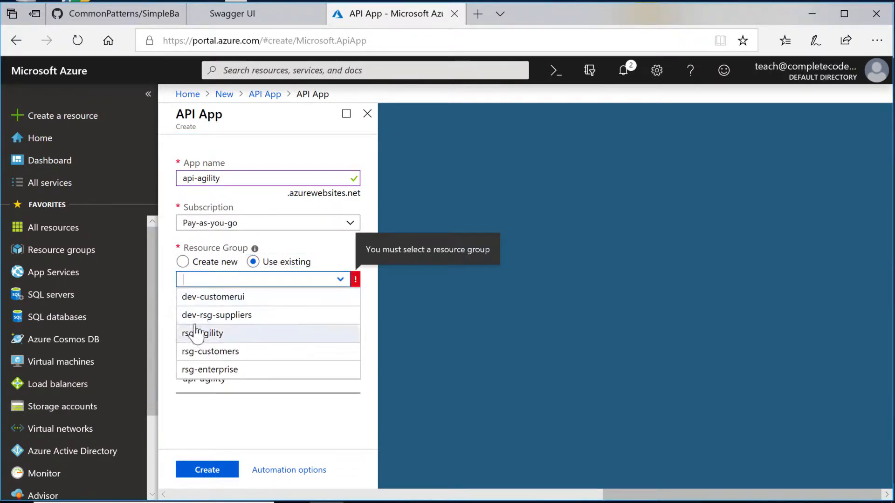
{"action": "left_click", "coordinate": [216, 336]}
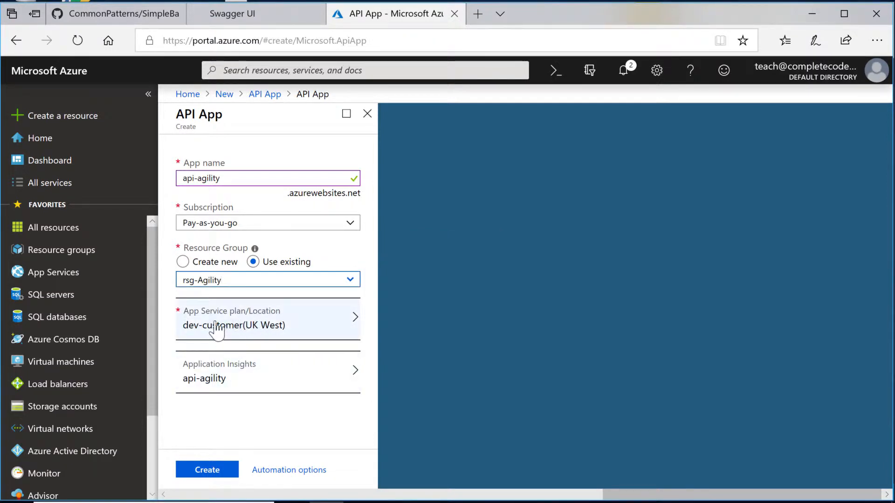
{"action": "left_click", "coordinate": [254, 327]}
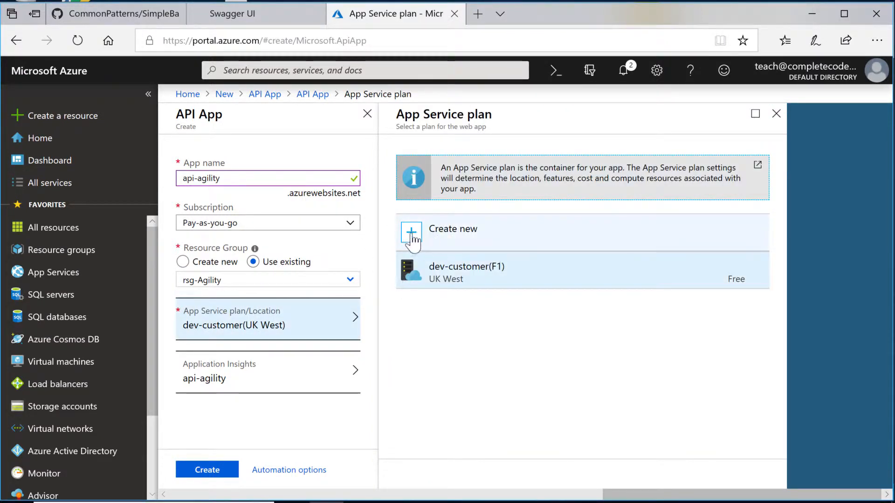
Step: Create a new App Service plan named sp-agilityfree located in UK South
{"action": "left_click", "coordinate": [425, 235]}
{"action": "left_click", "coordinate": [425, 236]}
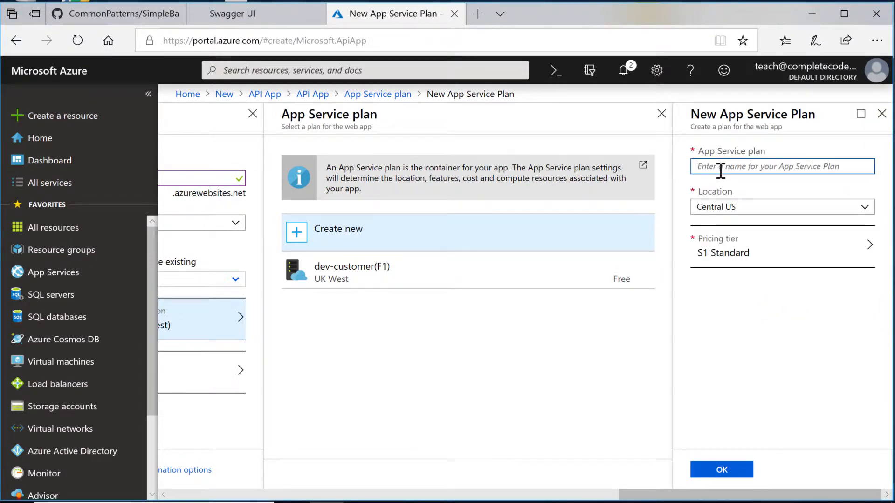
{"action": "type", "text": "sp-agilityfree"}
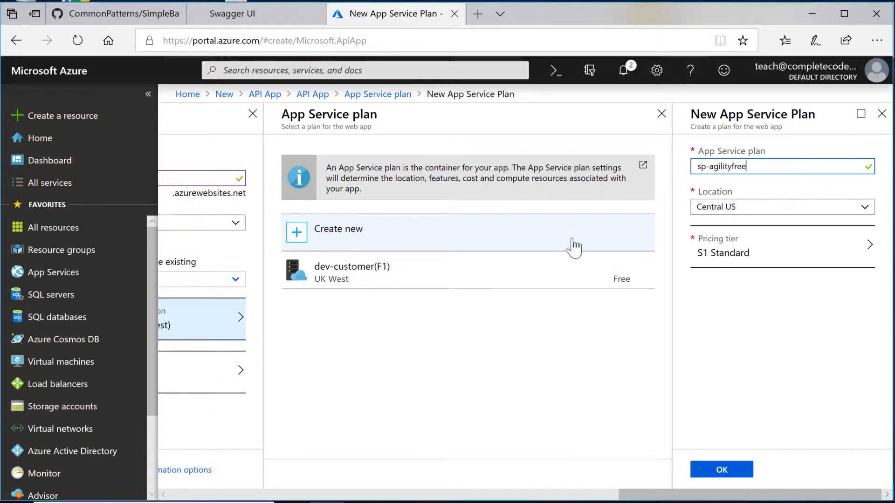
{"action": "left_click", "coordinate": [867, 210]}
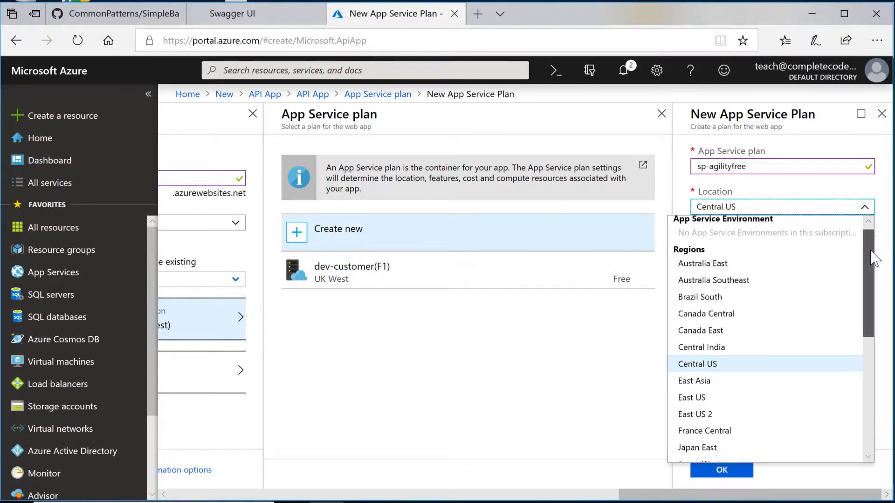
{"action": "left_click_drag", "start_coordinate": [872, 249], "coordinate": [838, 355]}
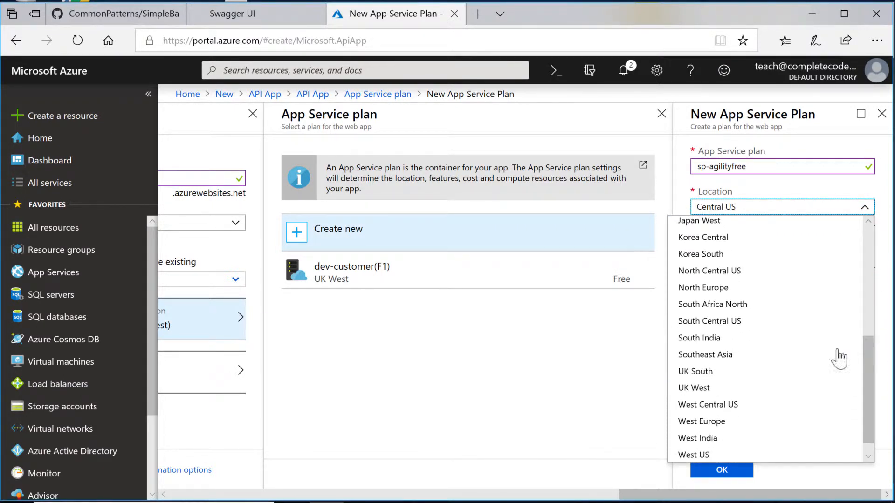
{"action": "left_click", "coordinate": [729, 371]}
Step: Put the plan on the F1 Free pricing tier and confirm it
{"action": "left_click", "coordinate": [755, 247]}
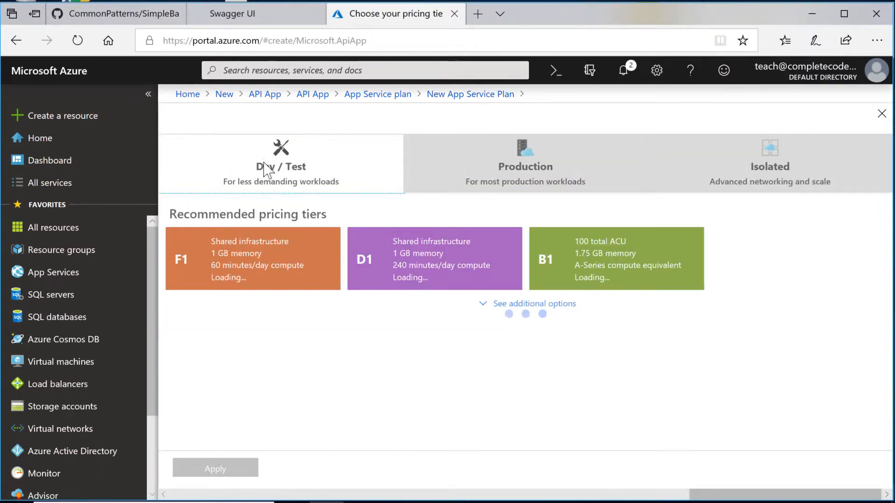
{"action": "left_click", "coordinate": [286, 156]}
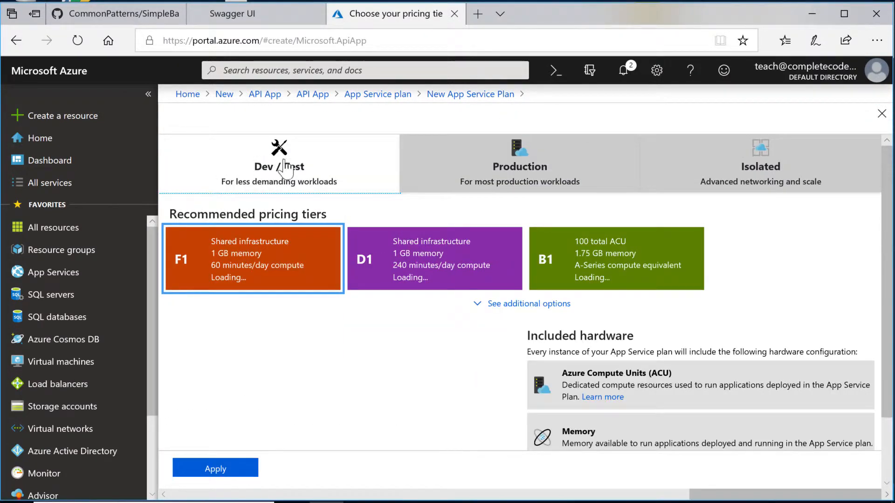
{"action": "left_click", "coordinate": [201, 257]}
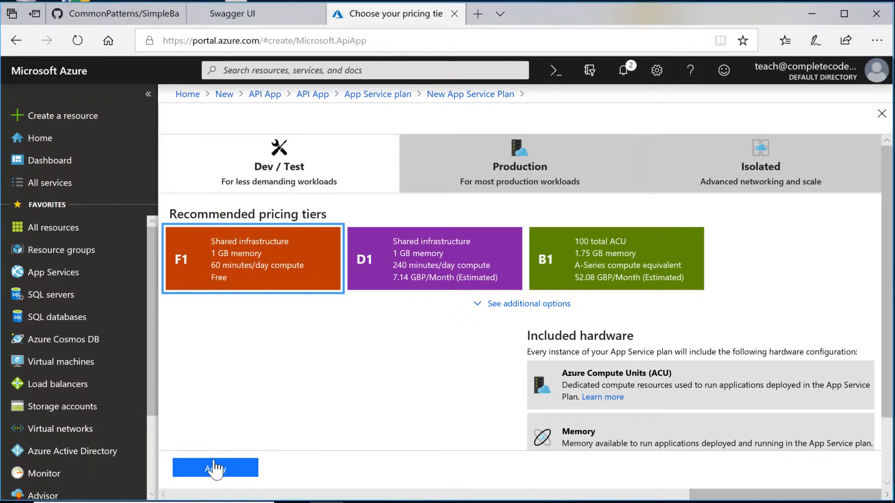
{"action": "left_click", "coordinate": [216, 470]}
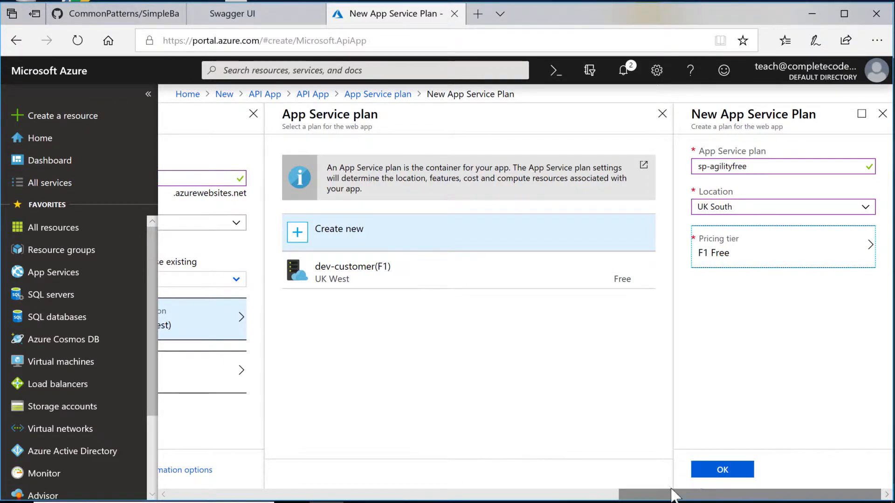
{"action": "left_click", "coordinate": [721, 471]}
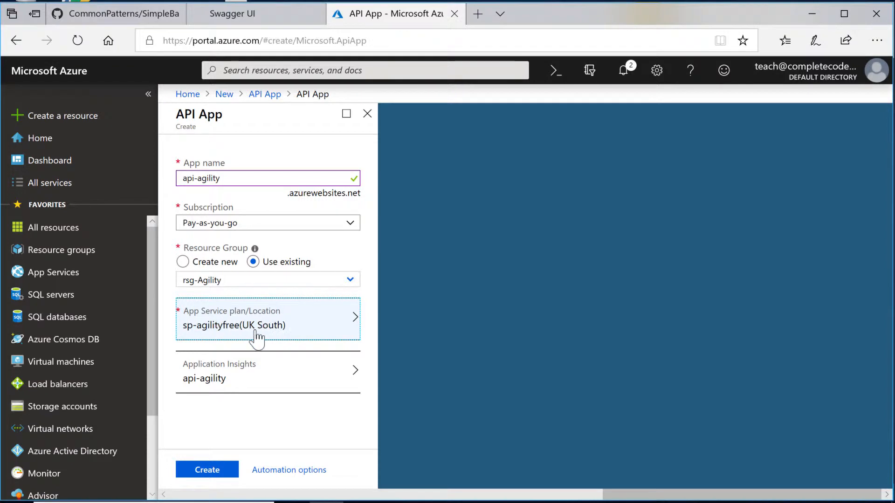
Step: Disable Application Insights for api-agility and submit the API App for creation
{"action": "left_click", "coordinate": [211, 380]}
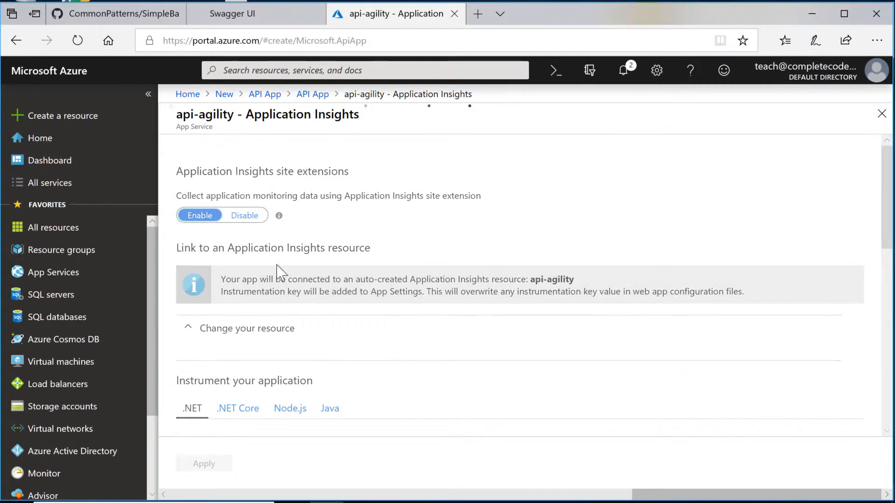
{"action": "left_click", "coordinate": [243, 217]}
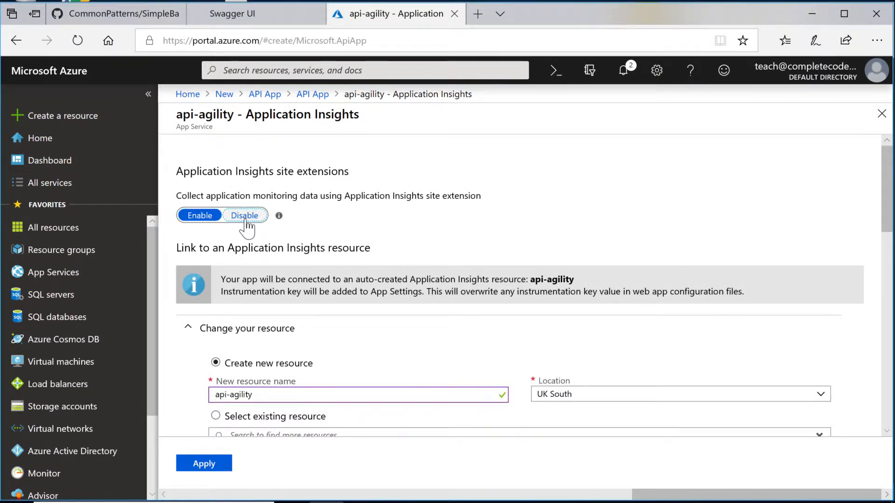
{"action": "left_click", "coordinate": [313, 95]}
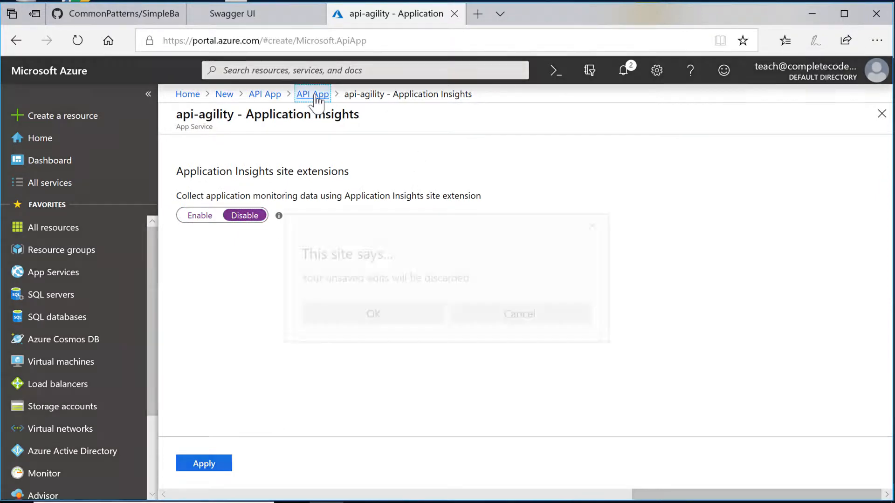
{"action": "key", "text": "Return"}
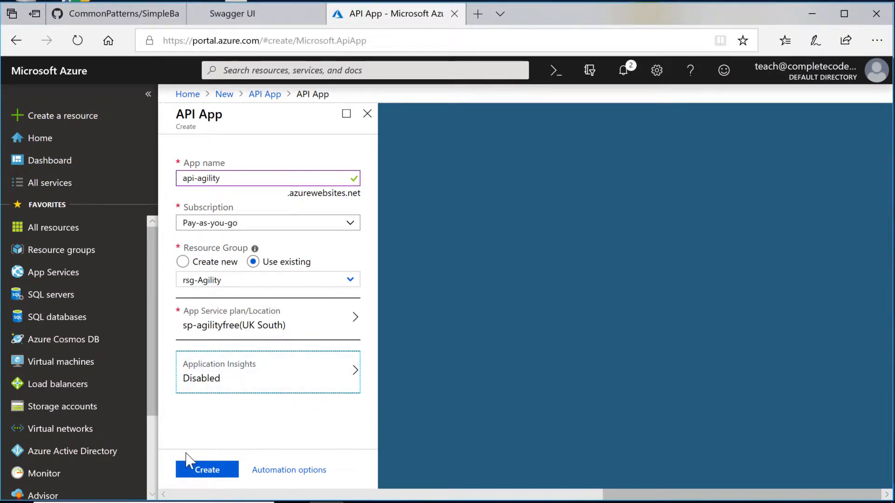
{"action": "left_click", "coordinate": [207, 471]}
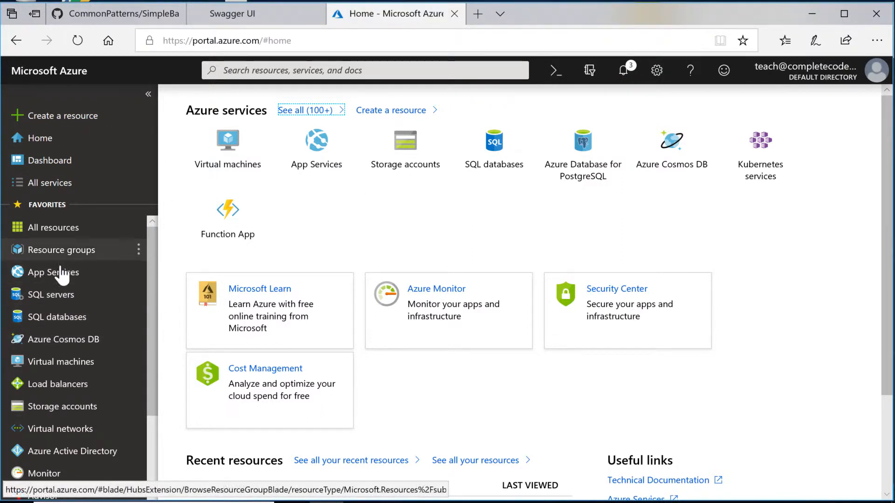
Step: Open the SQL servers list, browse the Databases services, then start adding a new SQL server
{"action": "left_click", "coordinate": [24, 301]}
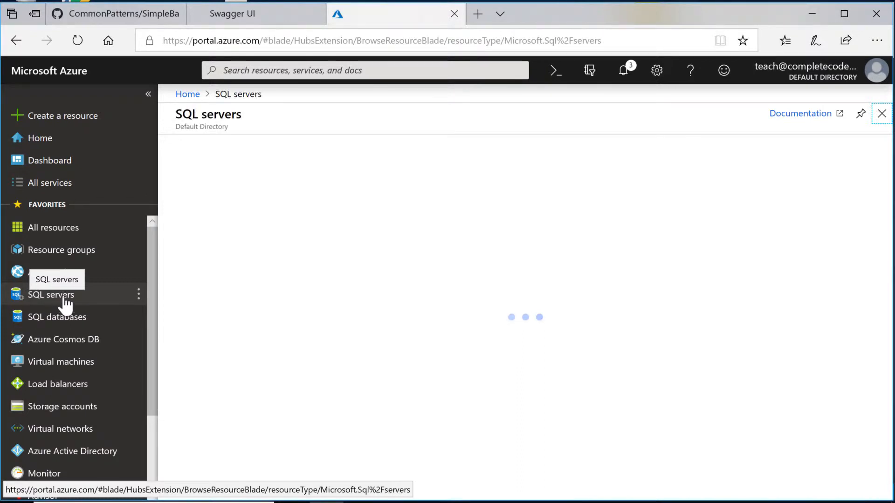
{"action": "left_click", "coordinate": [47, 192]}
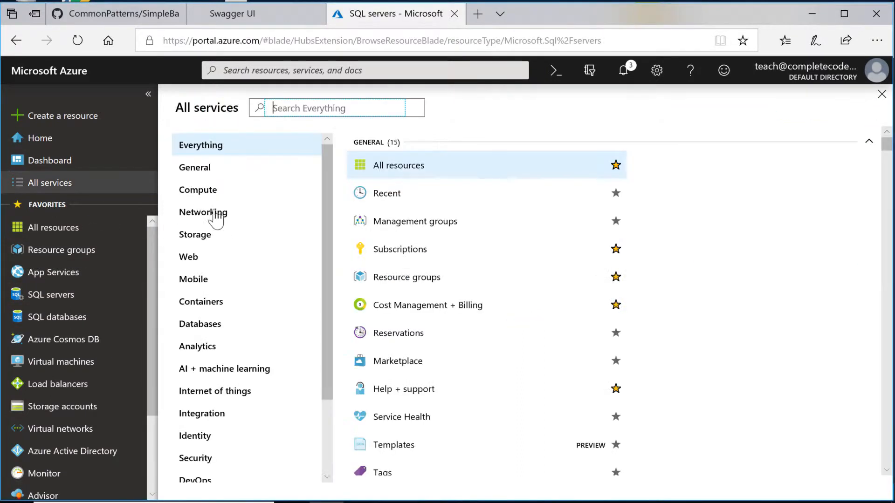
{"action": "left_click", "coordinate": [200, 326]}
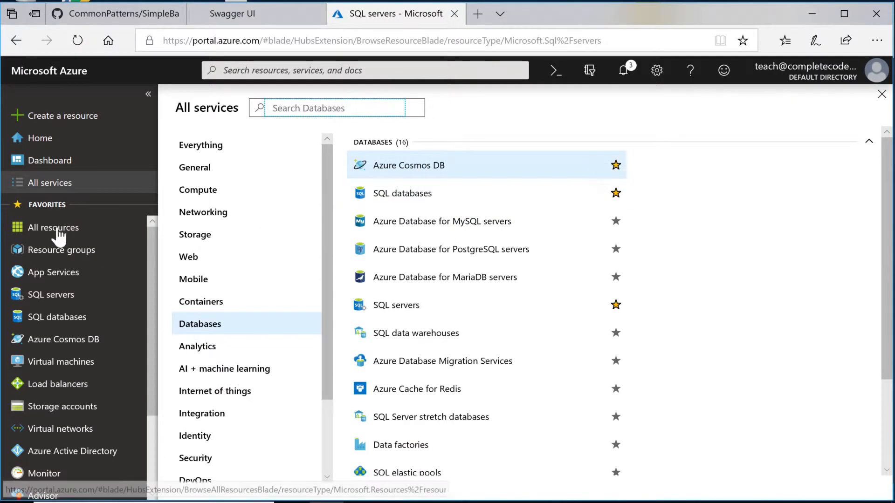
{"action": "left_click", "coordinate": [878, 95]}
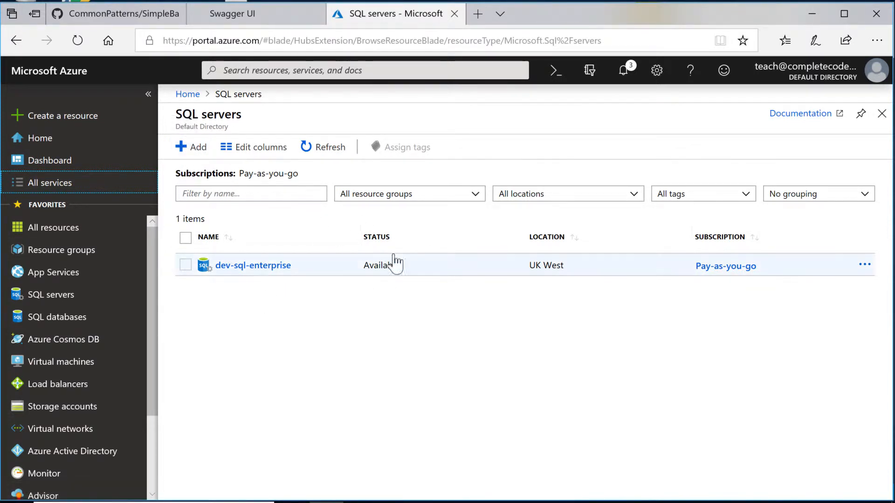
{"action": "left_click", "coordinate": [196, 147]}
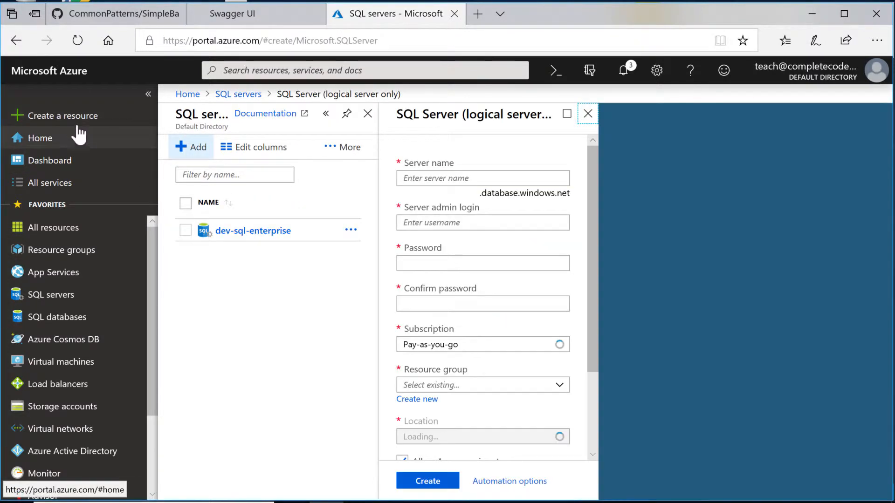
Step: Enter the server name sql-dev-agility, an admin login and its password
{"action": "left_click", "coordinate": [496, 181]}
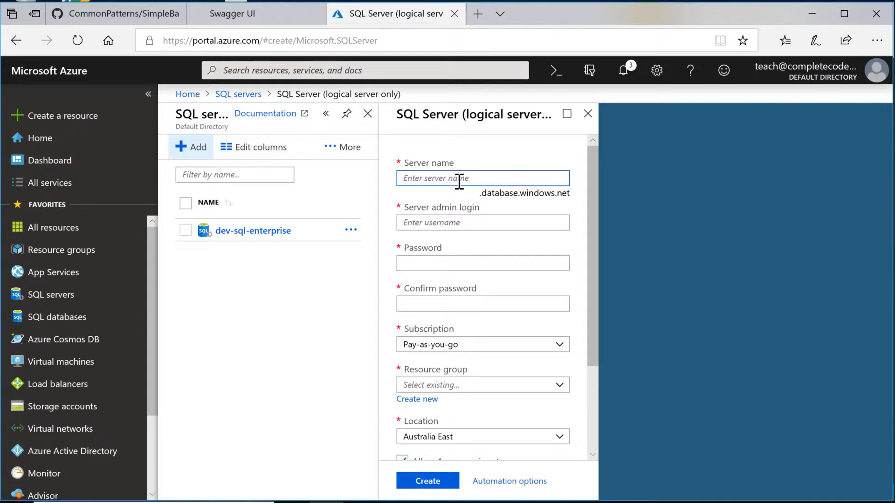
{"action": "type", "text": "sql-dev"}
{"action": "double_click", "coordinate": [421, 180]}
{"action": "left_click", "coordinate": [437, 184]}
{"action": "left_click", "coordinate": [455, 222]}
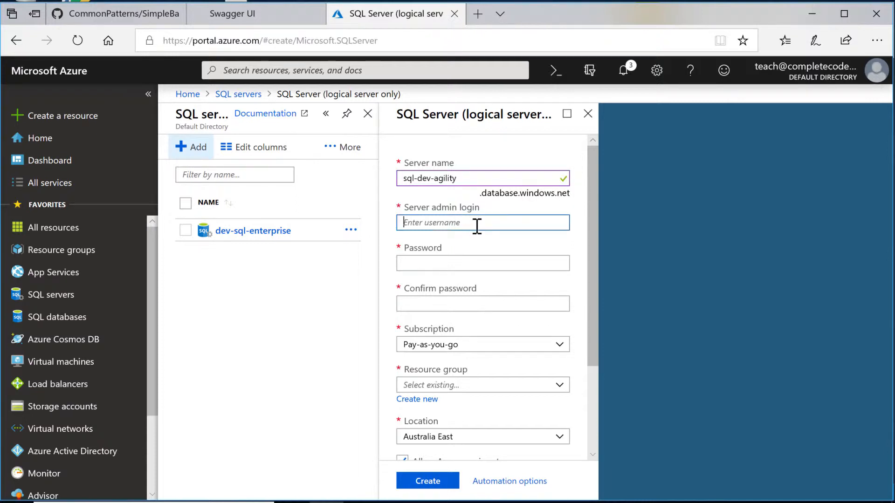
{"action": "type", "text": "dbad"}
{"action": "key", "text": "BackSpace"}
{"action": "type", "text": "ccadmin"}
{"action": "key", "text": "Tab"}
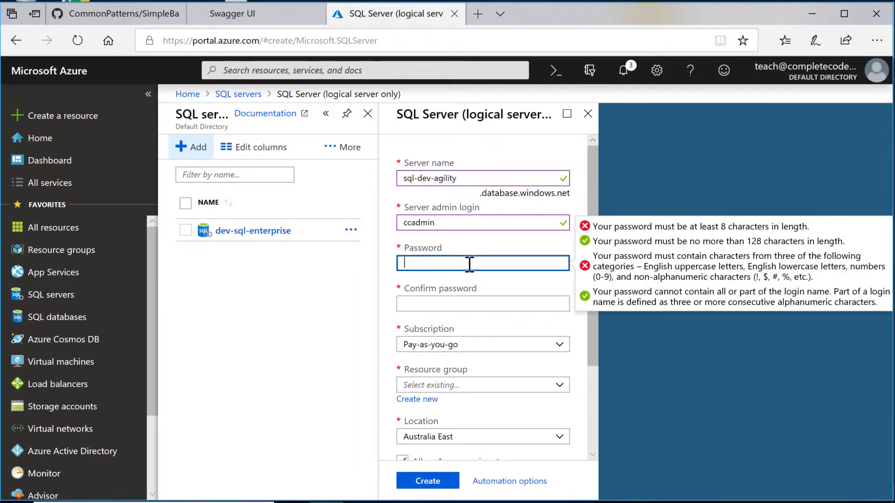
{"action": "type", "text": "P"}
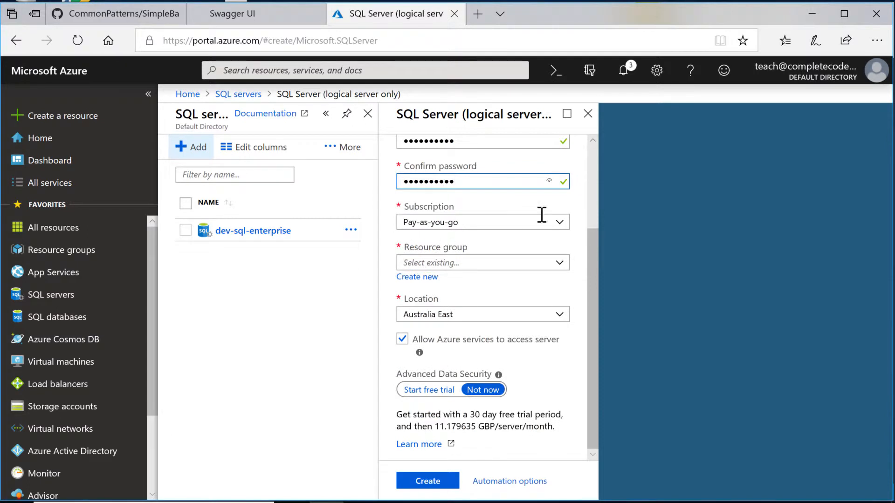
Step: Place the server in rsg-Agility in UK South and submit it for creation
{"action": "left_click", "coordinate": [564, 265]}
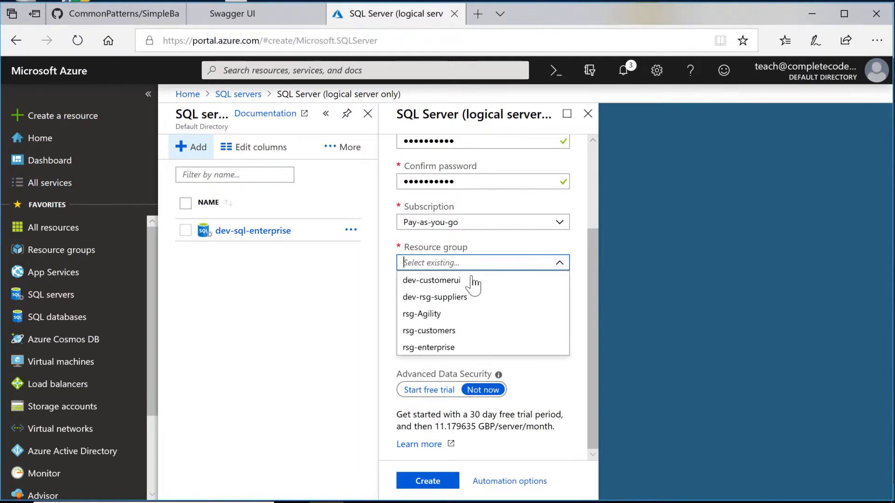
{"action": "left_click", "coordinate": [431, 314]}
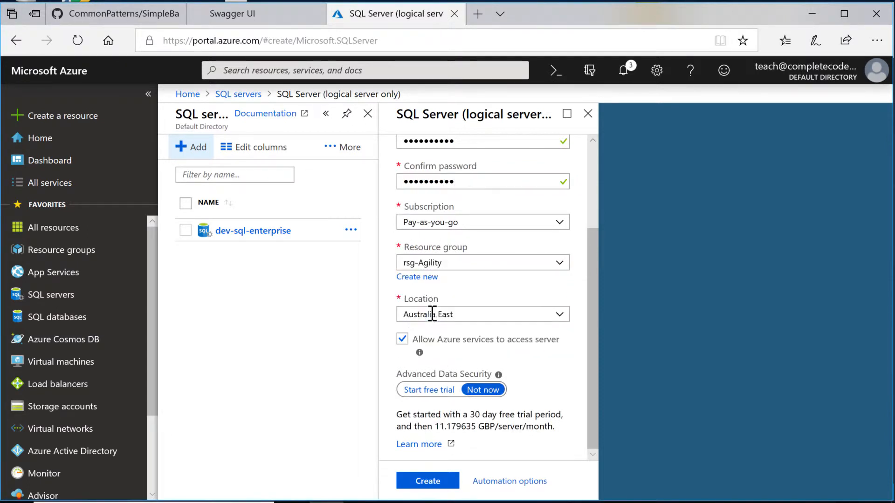
{"action": "left_click", "coordinate": [559, 315]}
{"action": "left_click_drag", "start_coordinate": [566, 184], "coordinate": [571, 284]}
{"action": "left_click", "coordinate": [442, 198]}
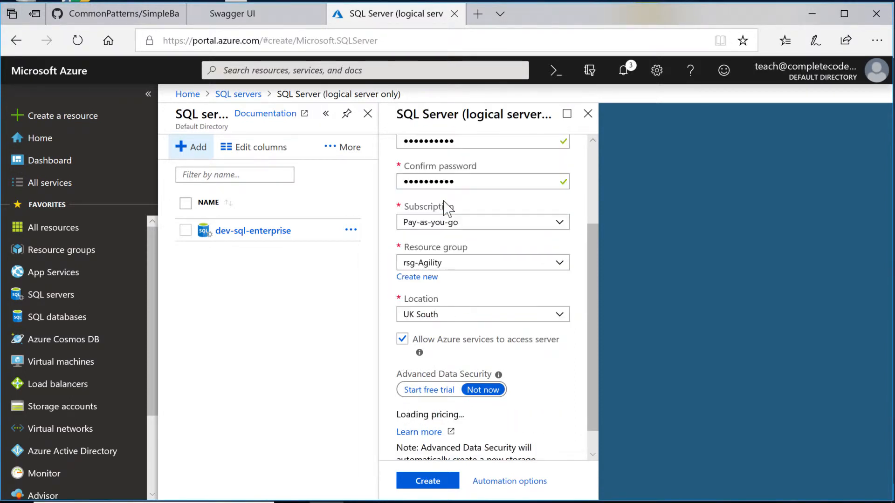
{"action": "scroll", "coordinate": [595, 301], "scroll_direction": "down", "scroll_amount": 2}
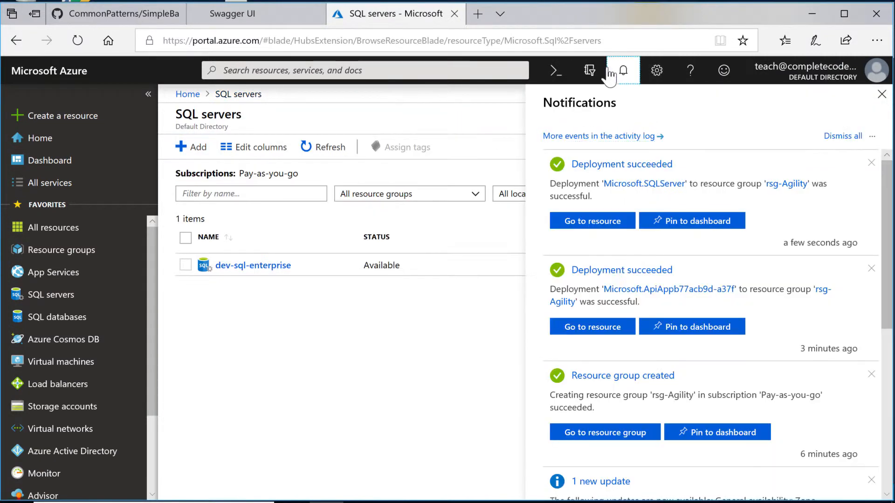
{"action": "left_click", "coordinate": [609, 71]}
Step: Confirm the deployment succeeded, refresh the SQL servers list, and open sql-dev-agility
{"action": "left_click", "coordinate": [622, 74]}
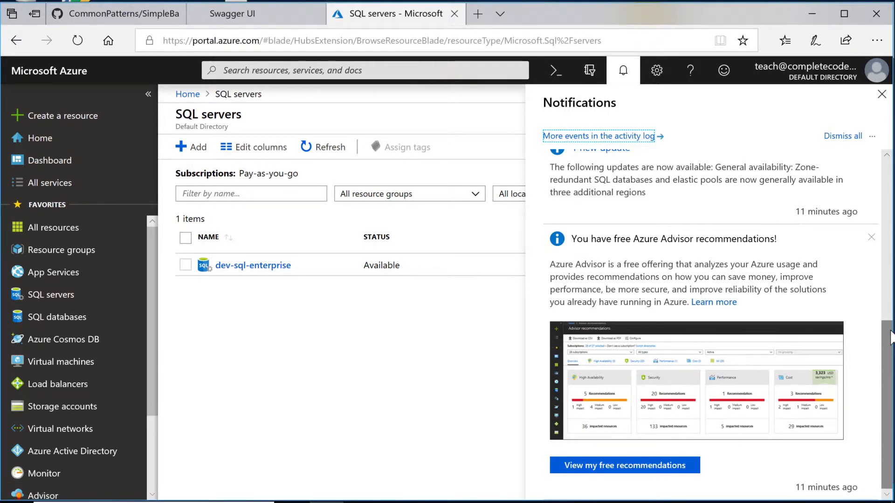
{"action": "left_click_drag", "start_coordinate": [886, 400], "coordinate": [881, 146]}
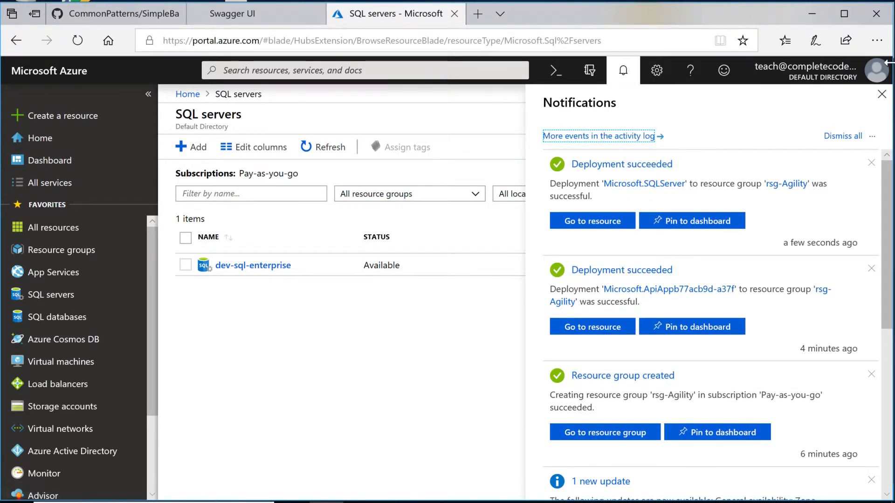
{"action": "left_click", "coordinate": [884, 95]}
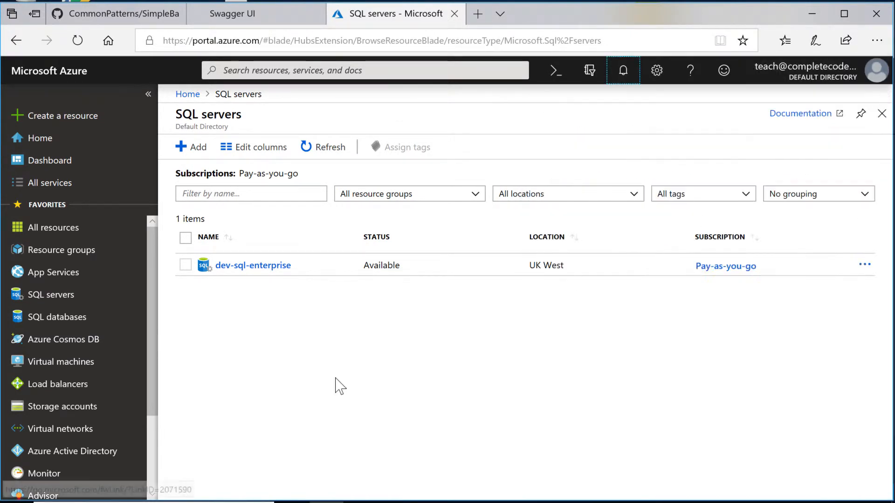
{"action": "left_click", "coordinate": [322, 150]}
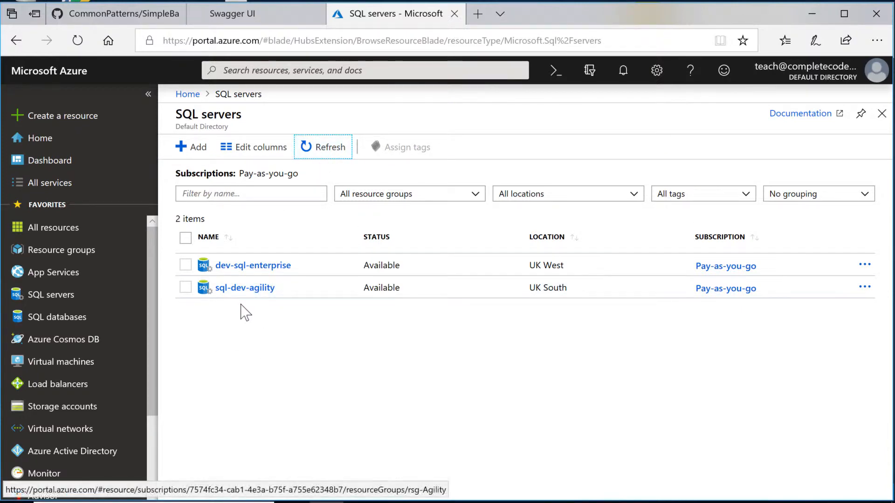
{"action": "left_click", "coordinate": [247, 292]}
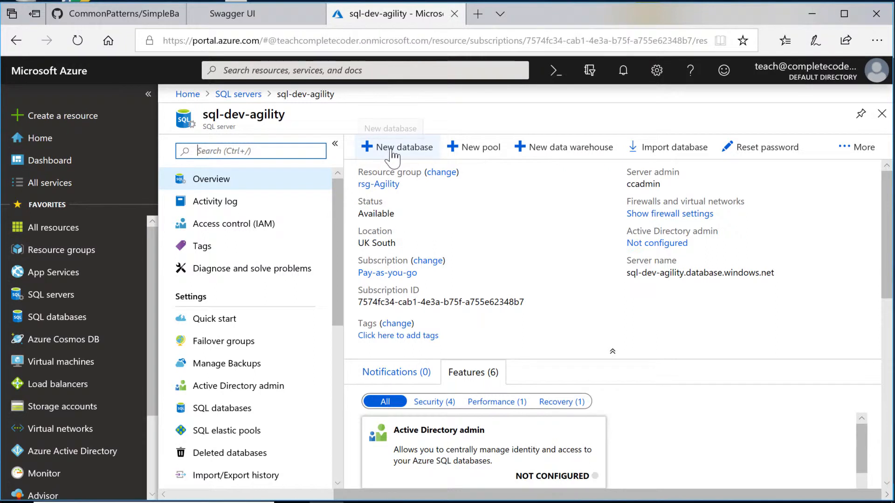
Step: Add a new database named db-dev-agilitycore on sql-dev-agility and open its pricing tier settings
{"action": "left_click", "coordinate": [393, 154]}
{"action": "type", "text": "db-dev-agilitycore"}
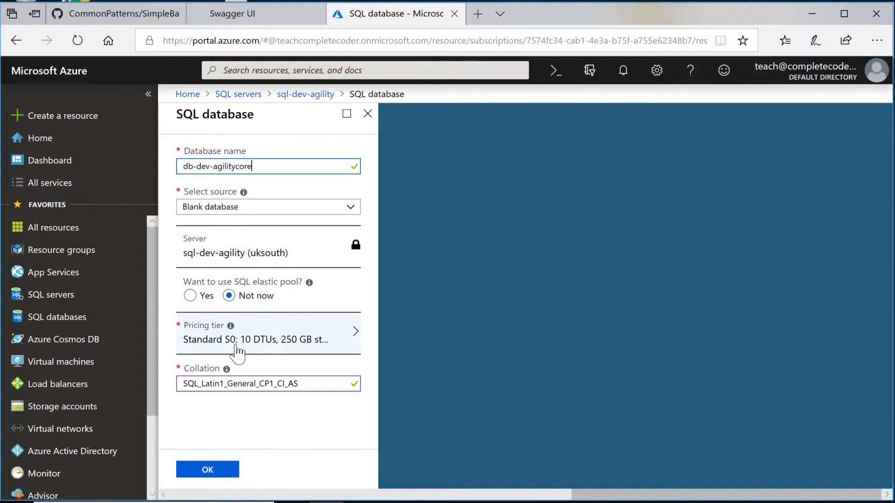
{"action": "left_click", "coordinate": [208, 347]}
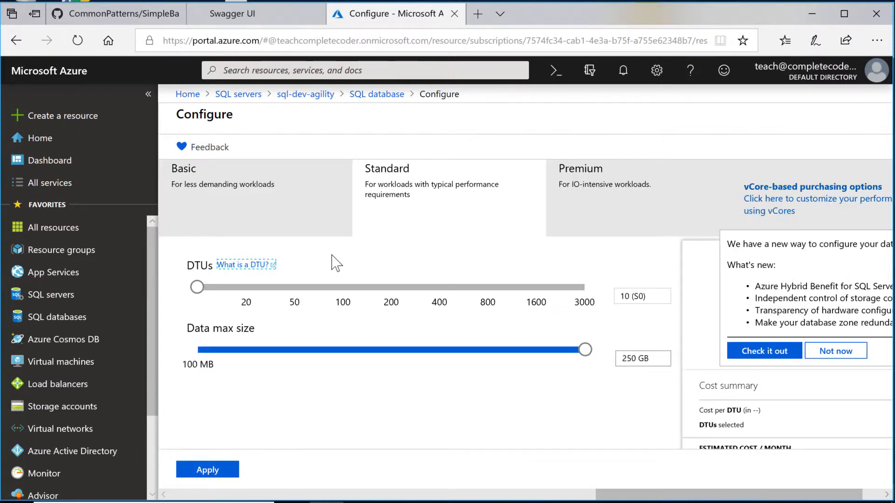
Step: Choose the Basic tier with 2 GB storage, dismiss the announcement, and apply it
{"action": "left_click", "coordinate": [215, 190]}
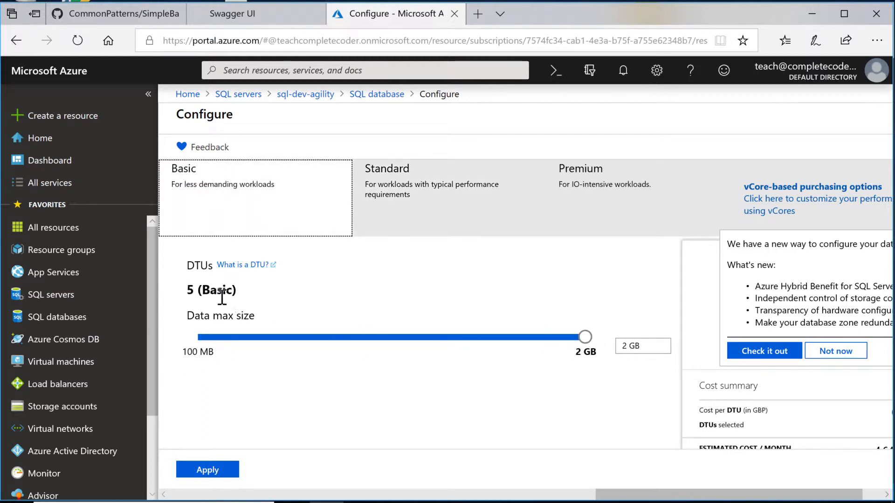
{"action": "left_click", "coordinate": [834, 355]}
{"action": "left_click_drag", "start_coordinate": [659, 495], "coordinate": [727, 491]}
{"action": "left_click_drag", "start_coordinate": [888, 357], "coordinate": [890, 392]}
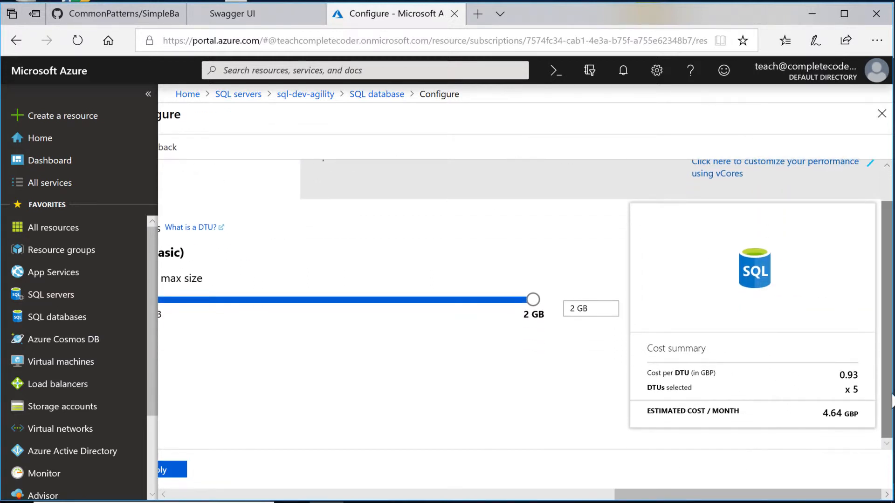
{"action": "left_click_drag", "start_coordinate": [745, 495], "coordinate": [697, 495]}
{"action": "left_click", "coordinate": [312, 473]}
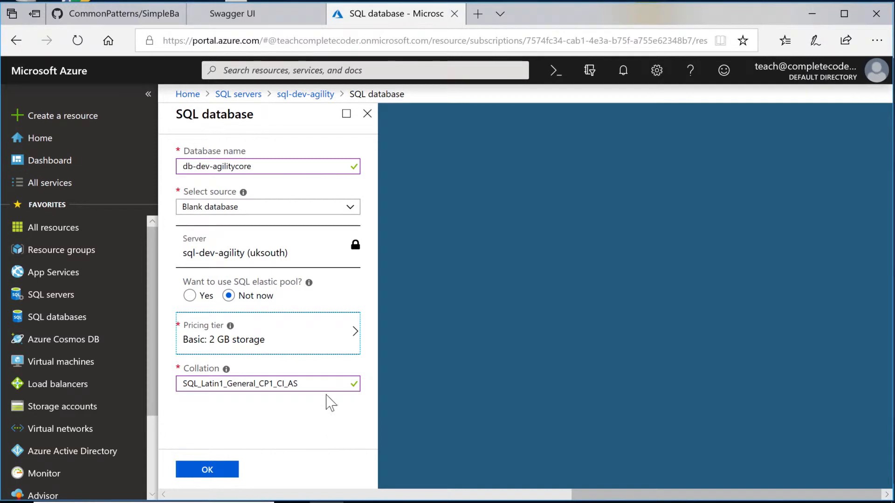
{"action": "left_click", "coordinate": [211, 469]}
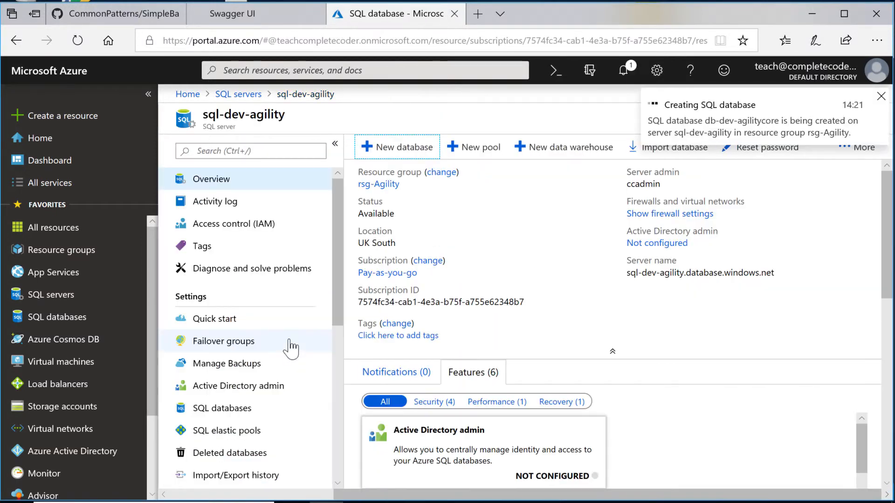
{"action": "left_click", "coordinate": [881, 97]}
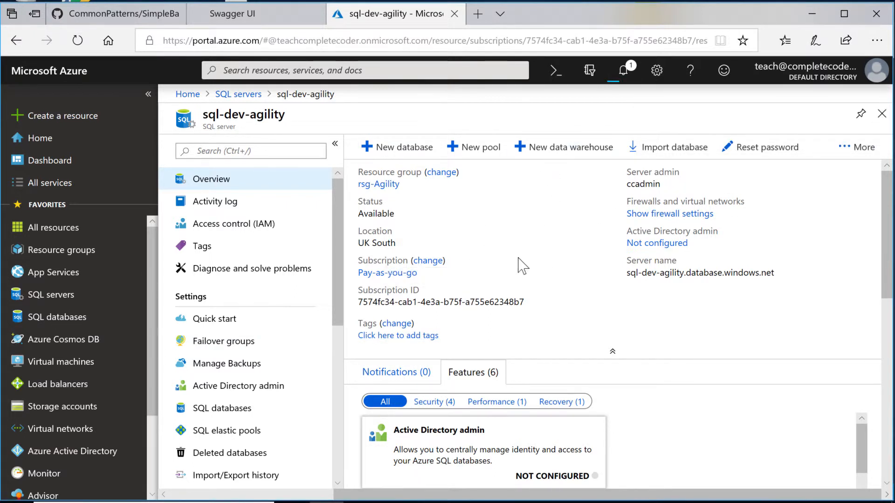
{"action": "scroll", "coordinate": [531, 280], "scroll_direction": "down", "scroll_amount": 5}
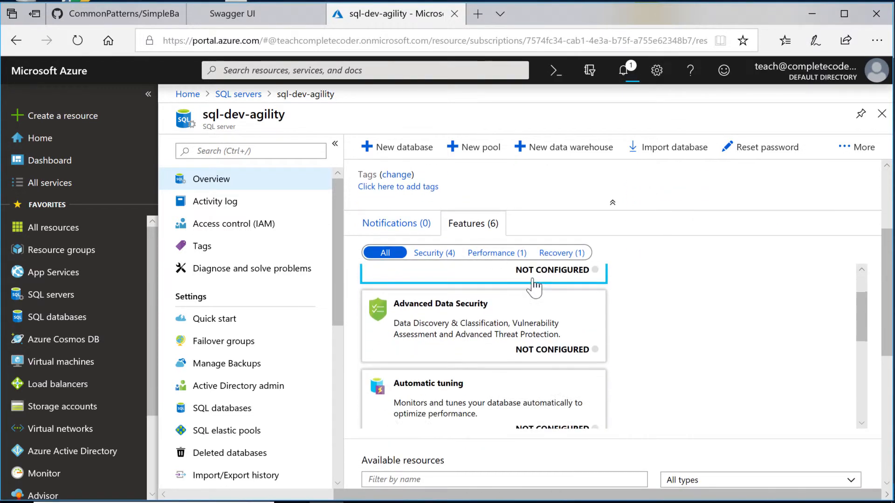
{"action": "scroll", "coordinate": [534, 287], "scroll_direction": "down", "scroll_amount": 4}
{"action": "scroll", "coordinate": [535, 229], "scroll_direction": "up", "scroll_amount": 8}
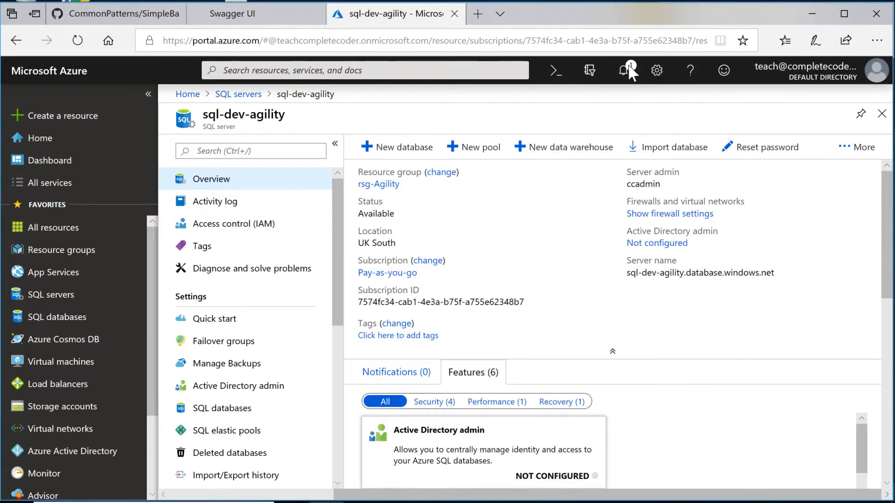
{"action": "left_click", "coordinate": [624, 70]}
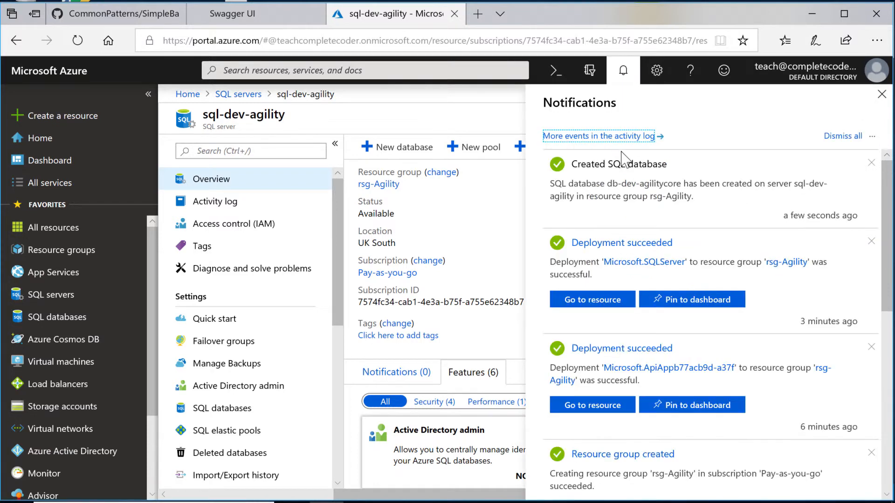
{"action": "left_click", "coordinate": [391, 313]}
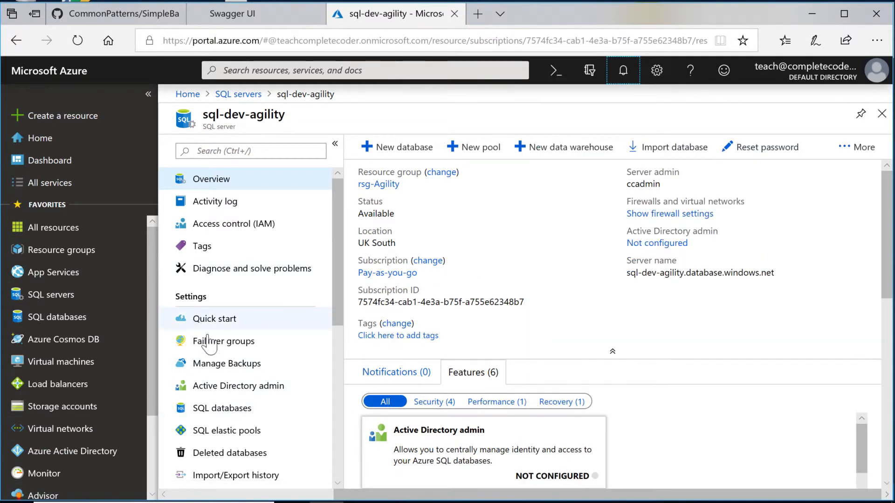
{"action": "left_click", "coordinate": [206, 411]}
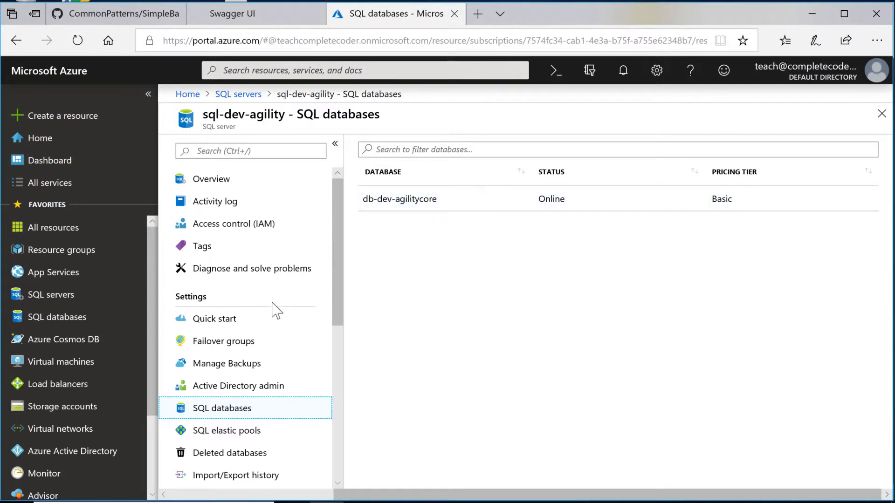
{"action": "left_click", "coordinate": [194, 181]}
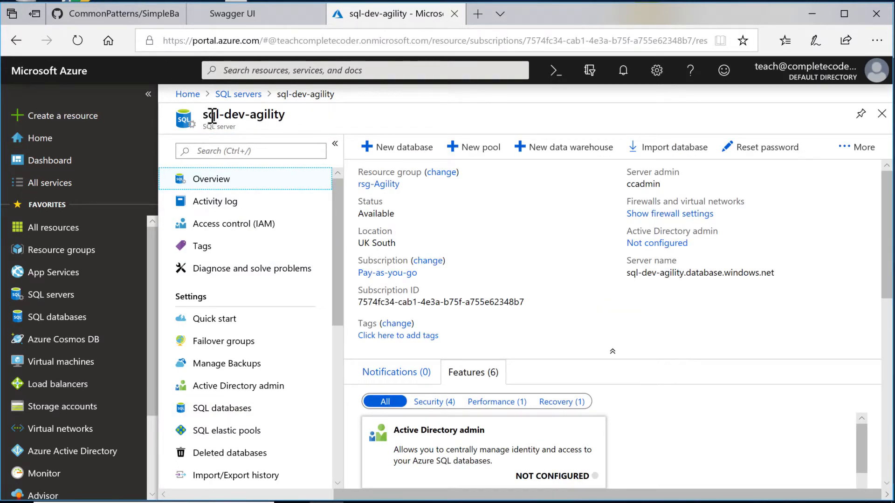
Step: Add and save a firewall rule for the client IP address, then list the server's databases
{"action": "left_click", "coordinate": [676, 215]}
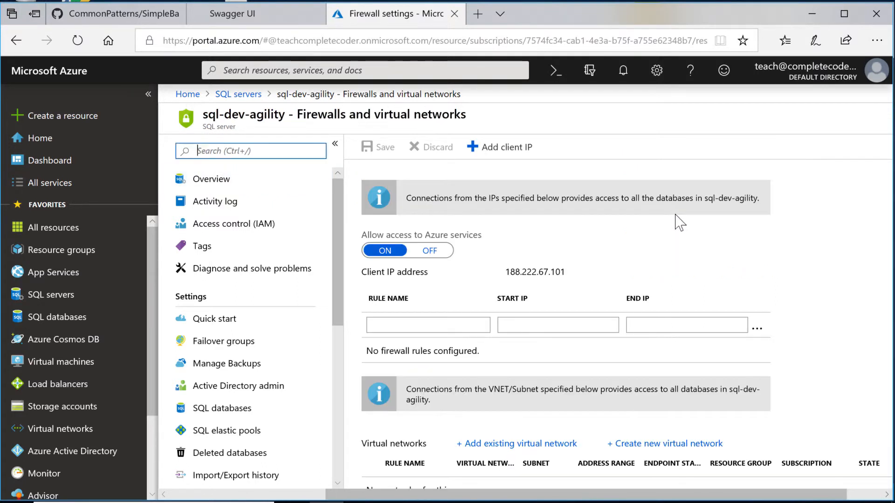
{"action": "scroll", "coordinate": [421, 363], "scroll_direction": "down", "scroll_amount": 1}
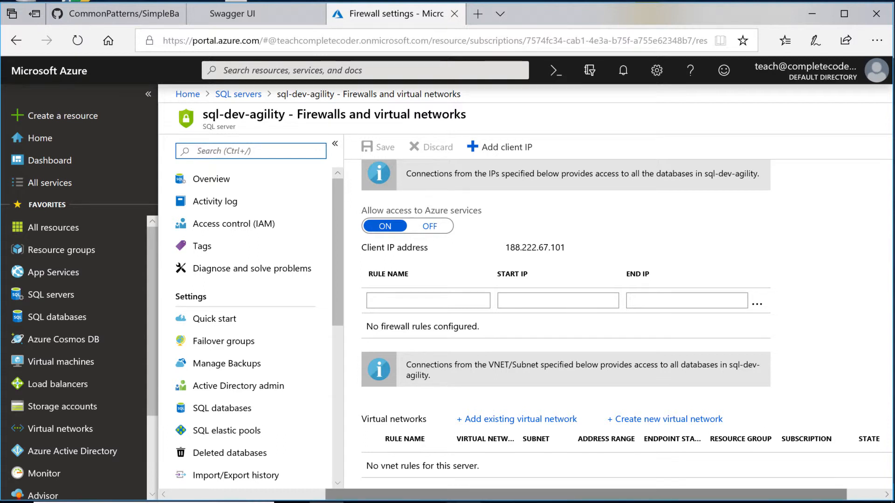
{"action": "mouse_move", "coordinate": [463, 502]}
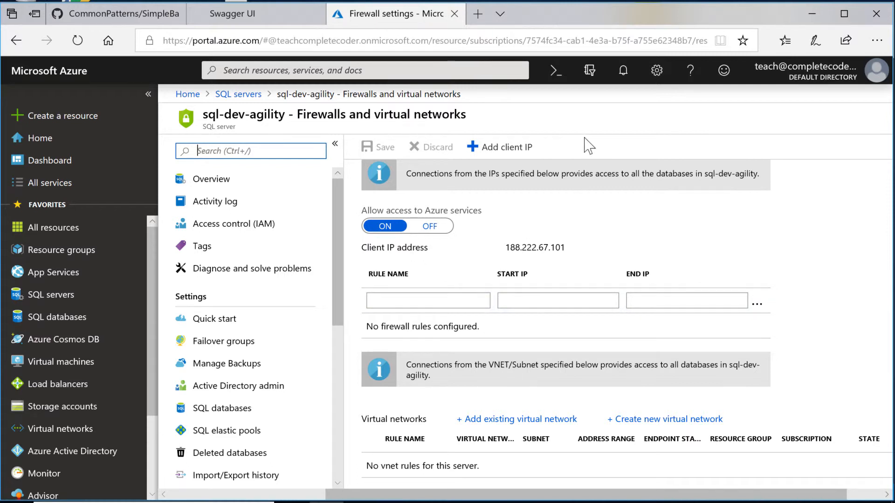
{"action": "left_click", "coordinate": [486, 152]}
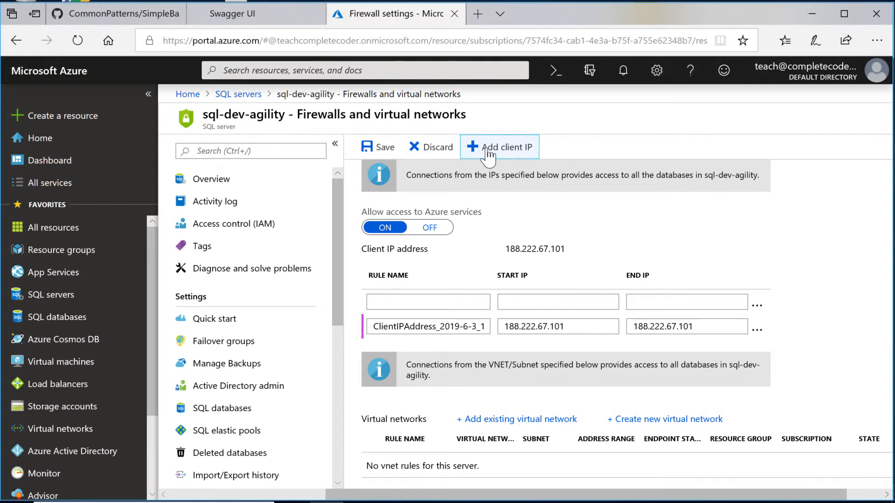
{"action": "left_click", "coordinate": [380, 148]}
{"action": "left_click", "coordinate": [212, 180]}
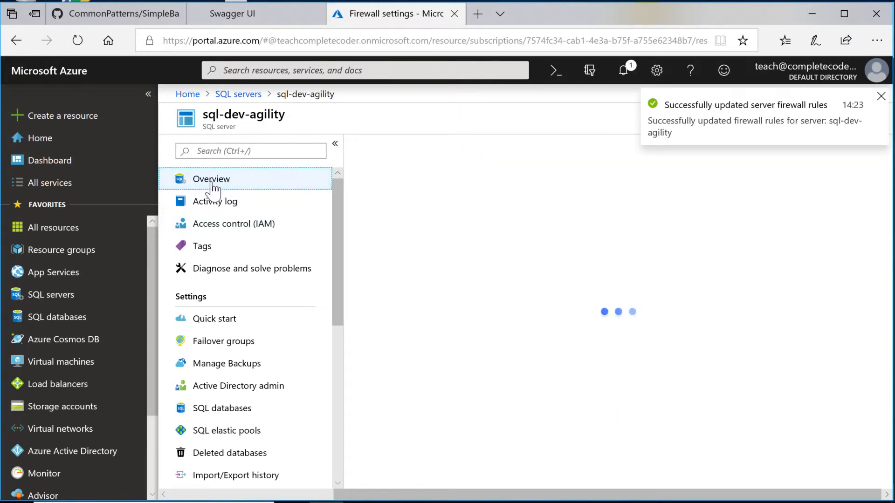
{"action": "left_click", "coordinate": [219, 410]}
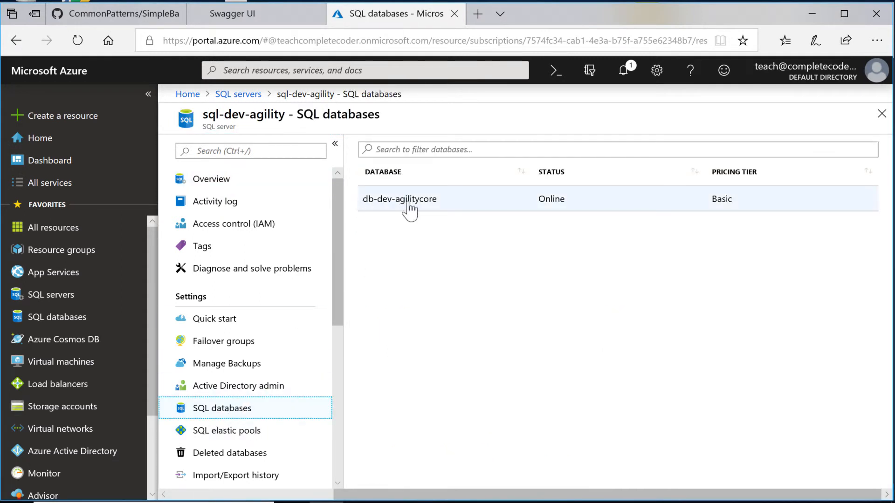
Step: Copy db-dev-agilitycore's ADO.NET connection string from its connection strings page
{"action": "left_click", "coordinate": [414, 210]}
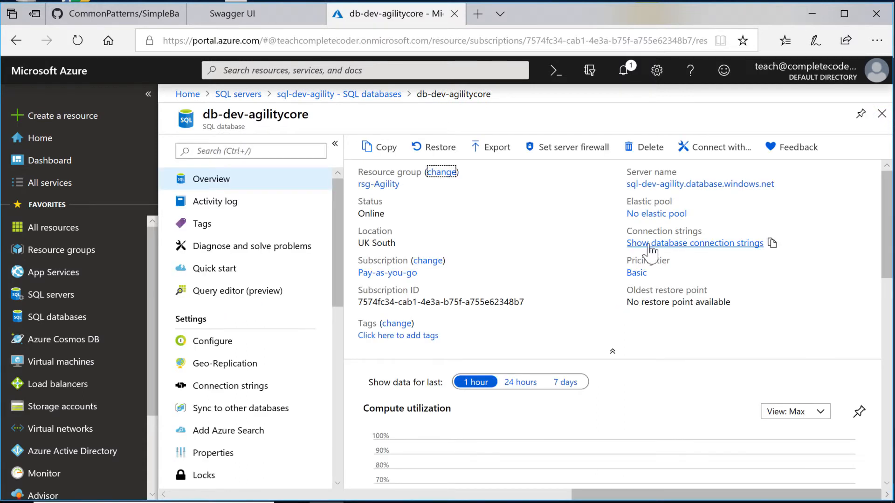
{"action": "left_click", "coordinate": [651, 245]}
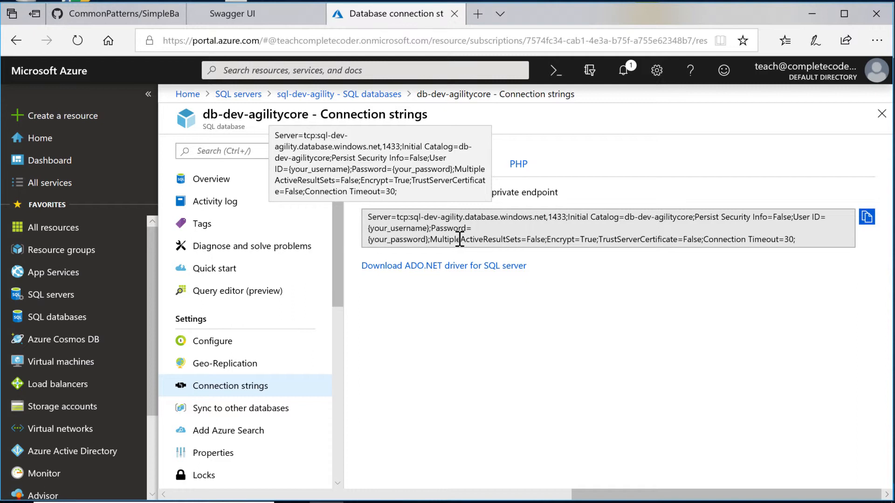
{"action": "double_click", "coordinate": [368, 217]}
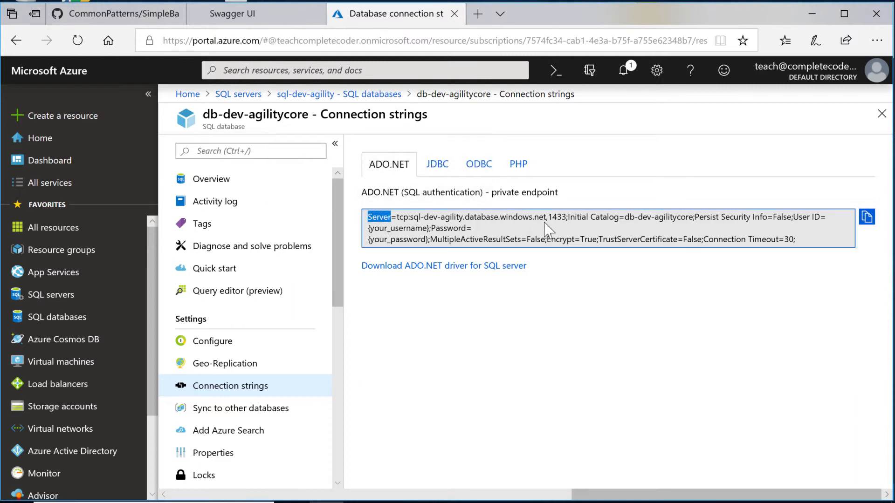
{"action": "left_click", "coordinate": [866, 217]}
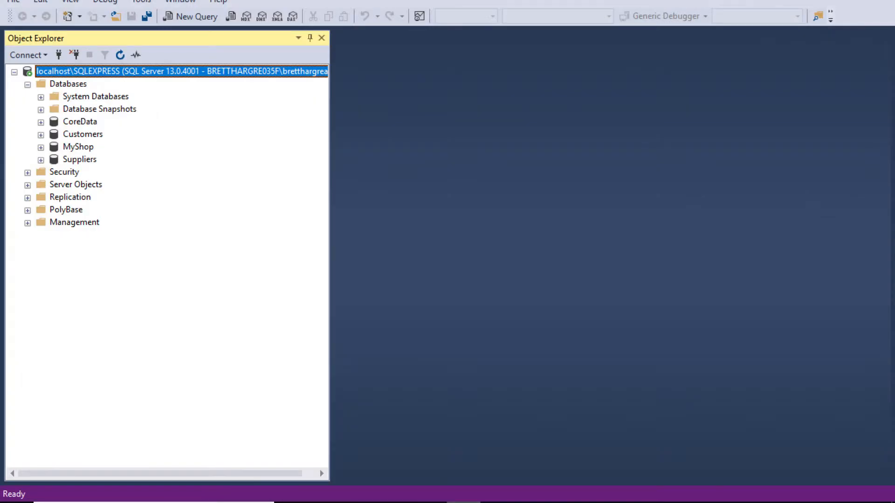
Step: Start a new Database Engine connection using SQL Server Authentication
{"action": "left_click", "coordinate": [42, 55]}
{"action": "left_click", "coordinate": [52, 75]}
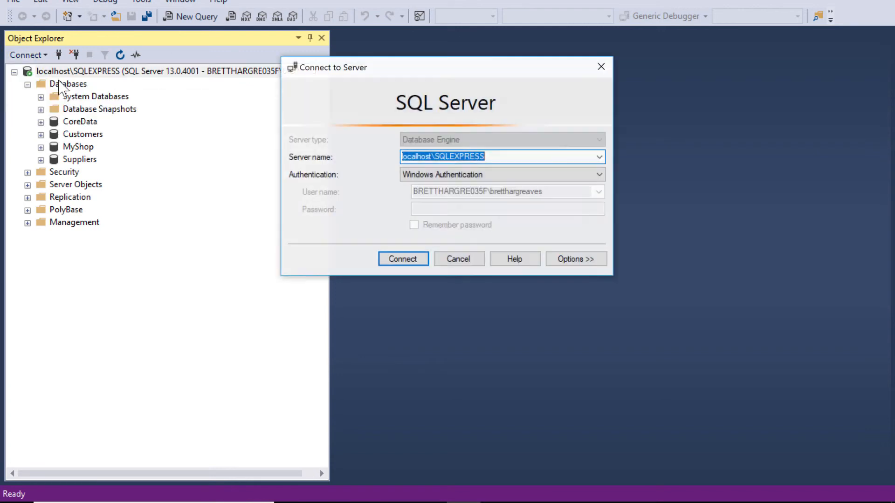
{"action": "left_click", "coordinate": [599, 175]}
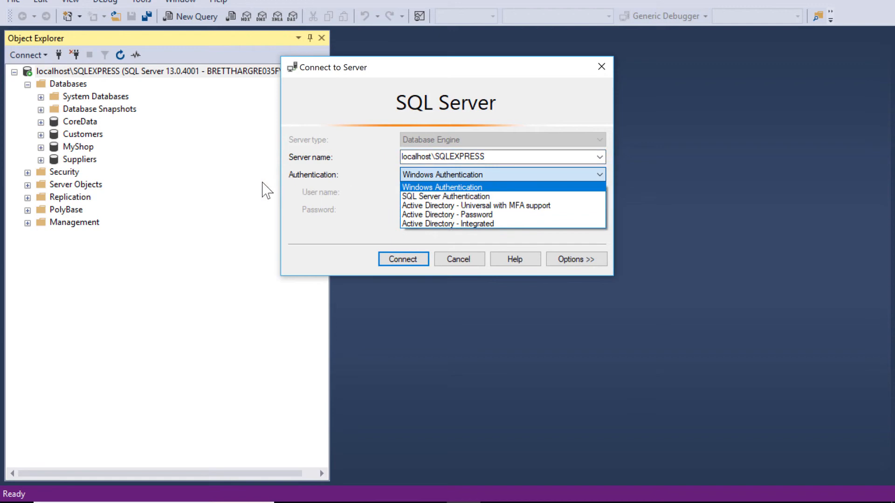
{"action": "left_click", "coordinate": [477, 198]}
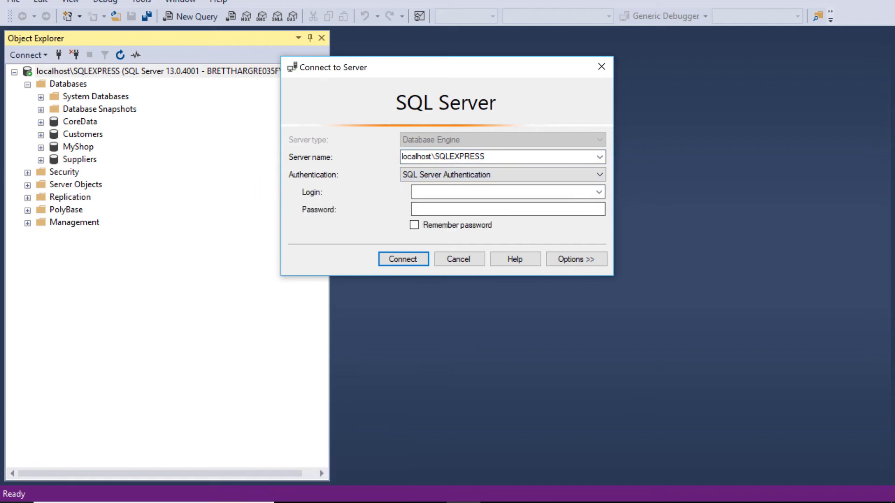
{"action": "key", "text": "super"}
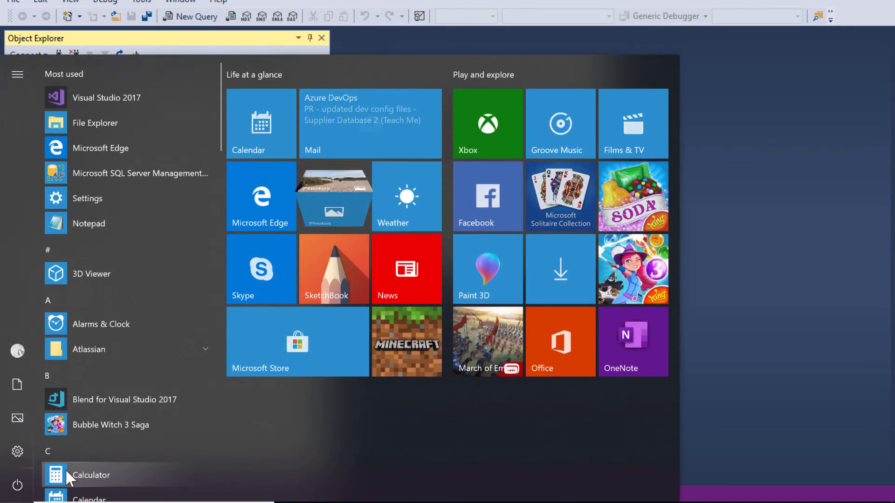
Step: Paste the connection string into a new Notepad note and select the host sql-dev-agility.database.windows.net
{"action": "type", "text": "s"}
{"action": "type", "text": "notepad"}
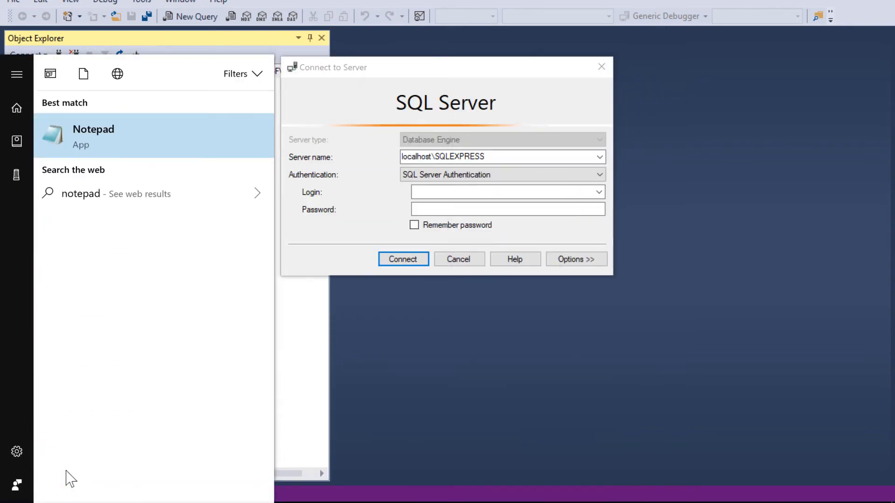
{"action": "key", "text": "Return"}
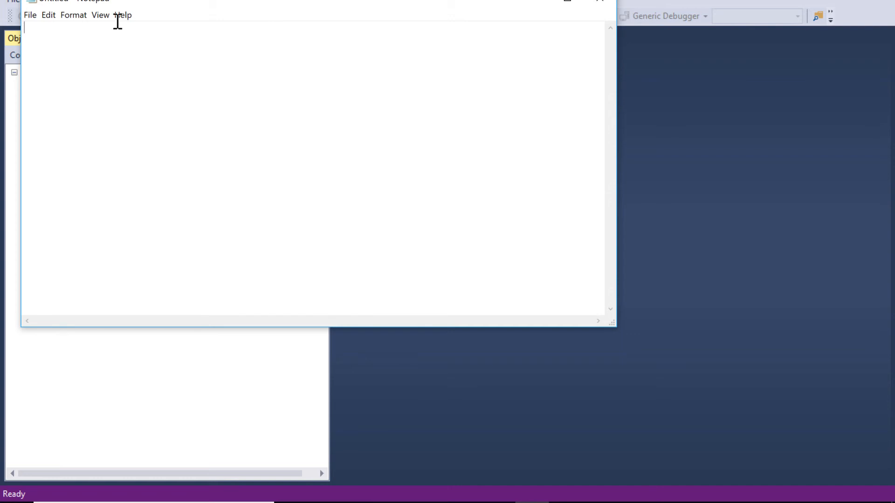
{"action": "key", "text": "ctrl+v"}
{"action": "left_click_drag", "start_coordinate": [309, 322], "coordinate": [2, 308]}
{"action": "left_click_drag", "start_coordinate": [87, 27], "coordinate": [289, 21]}
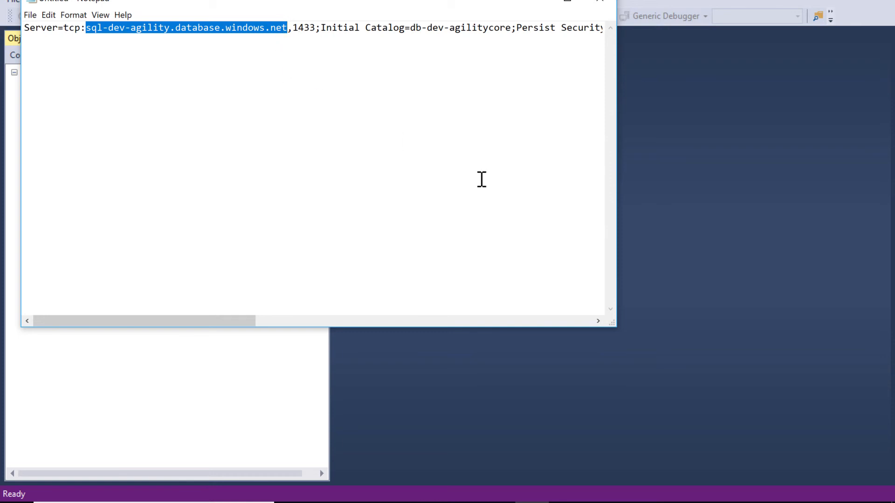
Step: Replace the server name localhost\SQLEXPRESS with sql-dev-agility.database.windows.net
{"action": "left_click", "coordinate": [644, 244]}
{"action": "left_click", "coordinate": [506, 155]}
{"action": "left_click_drag", "start_coordinate": [509, 156], "coordinate": [389, 156]}
{"action": "key", "text": "ctrl+v"}
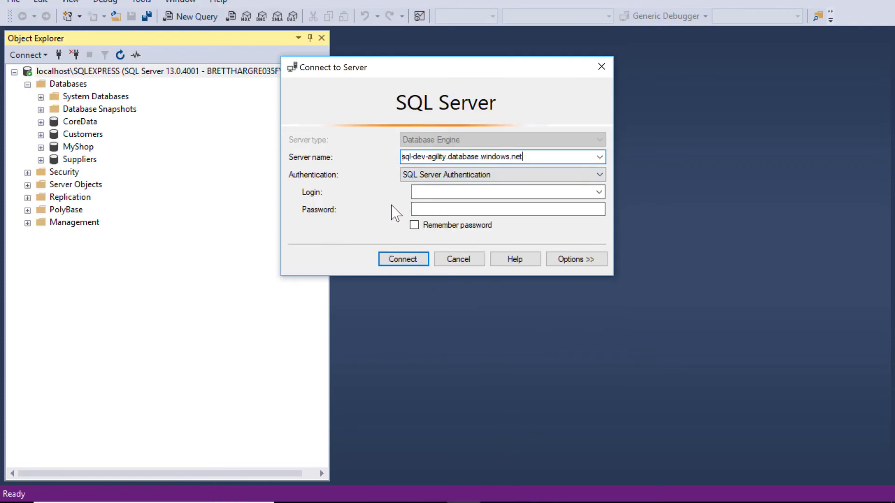
Step: Connect with the server admin login and remembered password, then expand db-dev-agilitycore and its Tables
{"action": "left_click", "coordinate": [443, 192]}
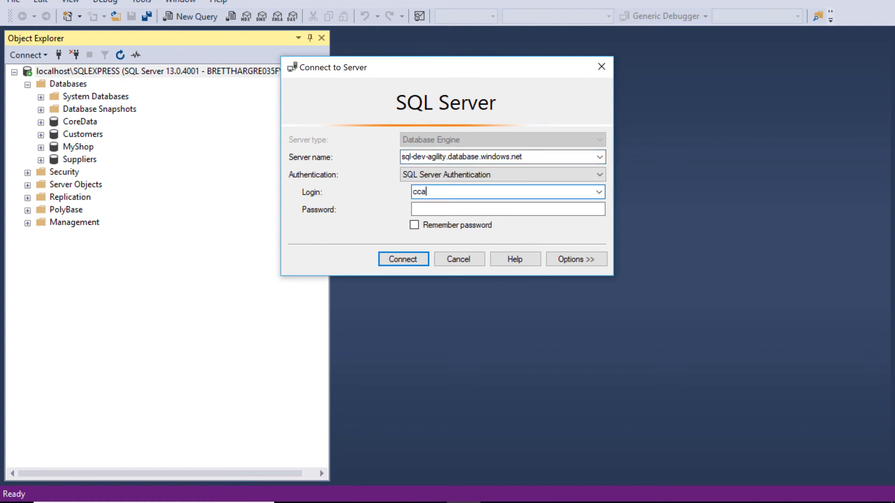
{"action": "key", "text": "Tab"}
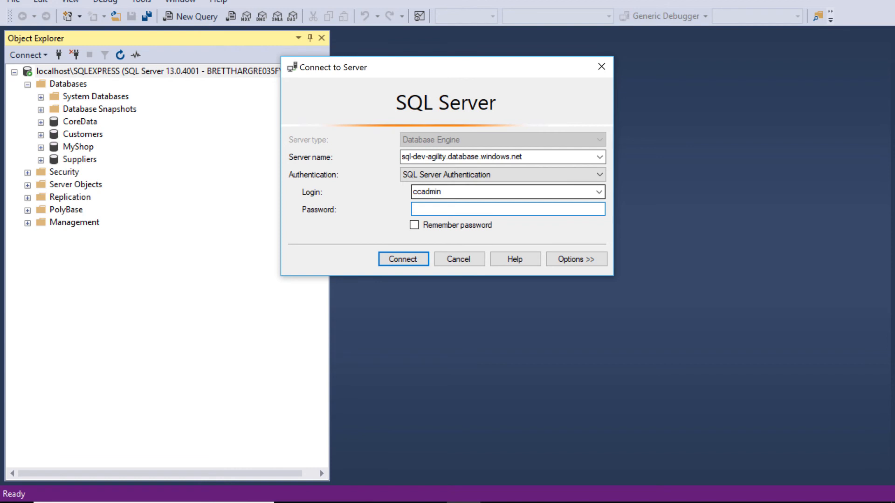
{"action": "key", "text": "ctrl+v"}
{"action": "left_click", "coordinate": [414, 225]}
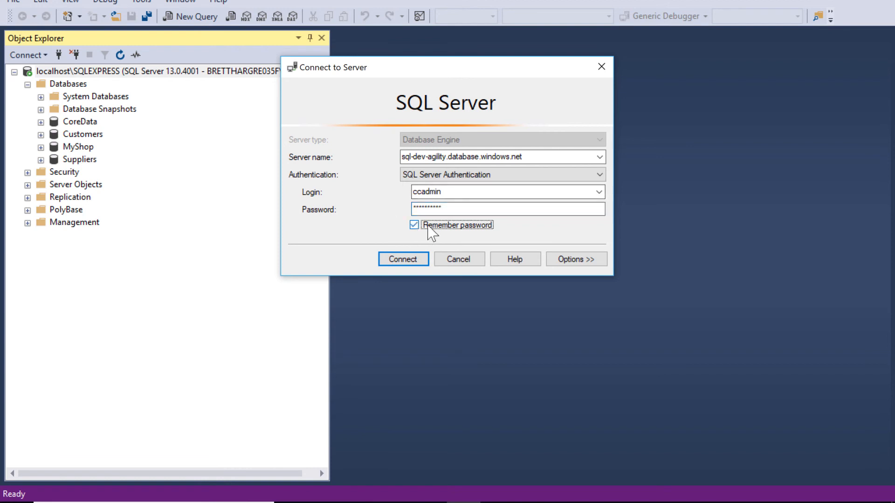
{"action": "left_click", "coordinate": [398, 261]}
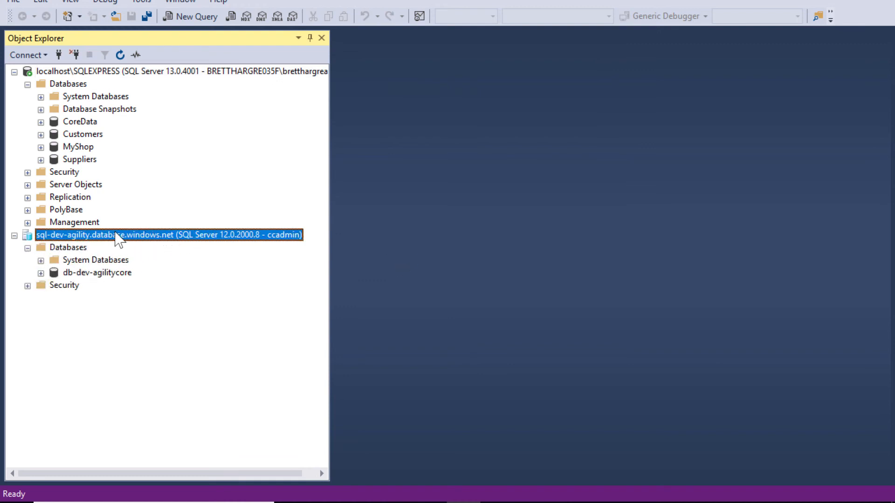
{"action": "left_click", "coordinate": [41, 273]}
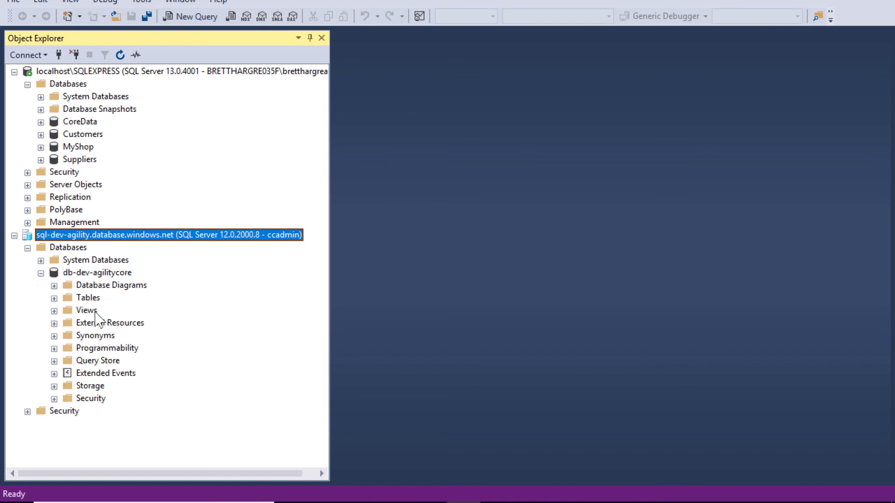
{"action": "left_click", "coordinate": [54, 299]}
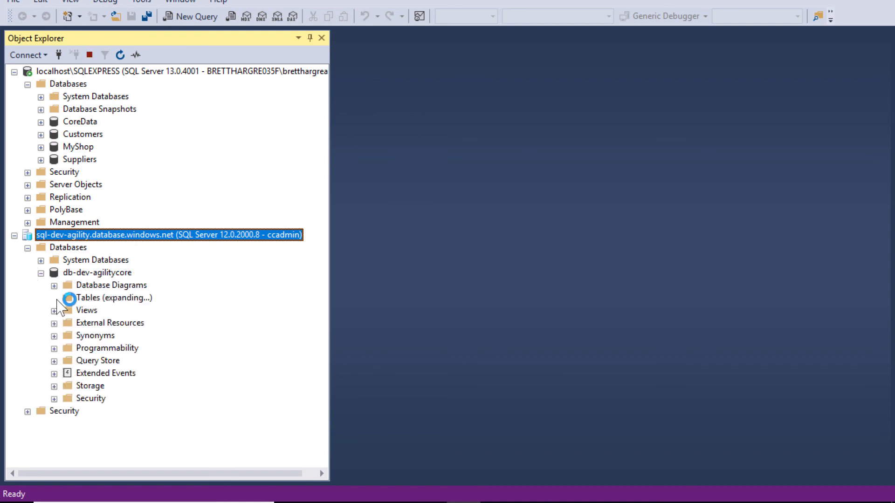